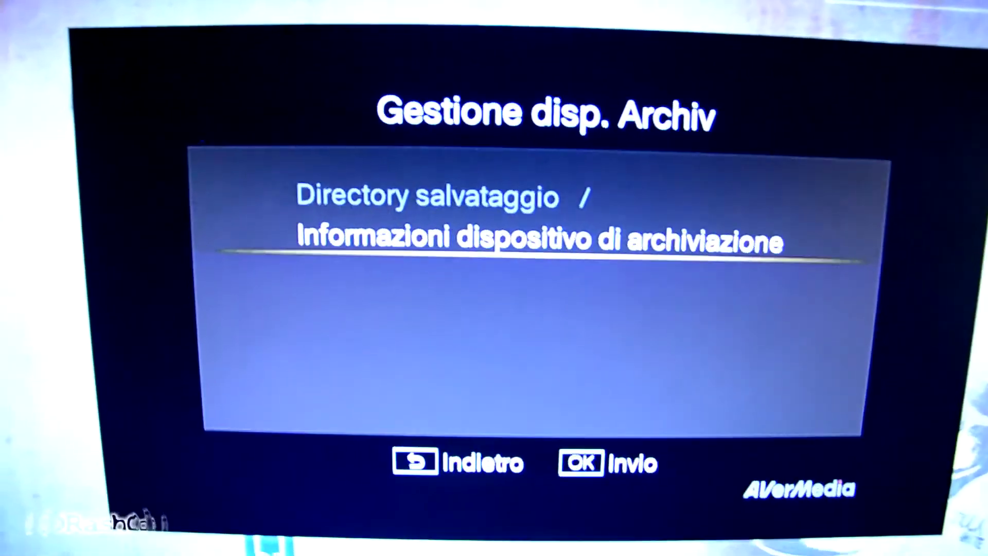
# View the capture device's product information in its settings, and return to the settings list
pyautogui.press('Down')
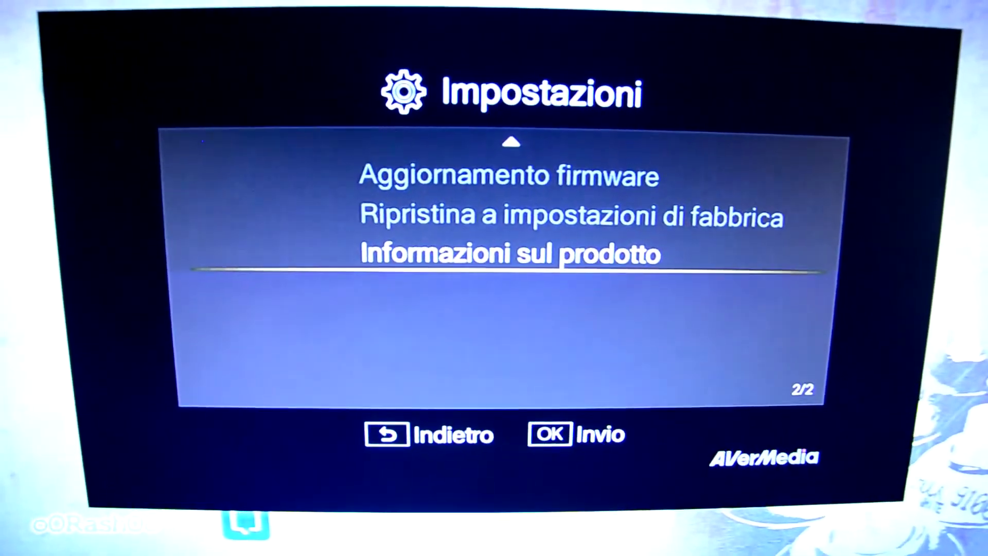
pyautogui.press('Return')
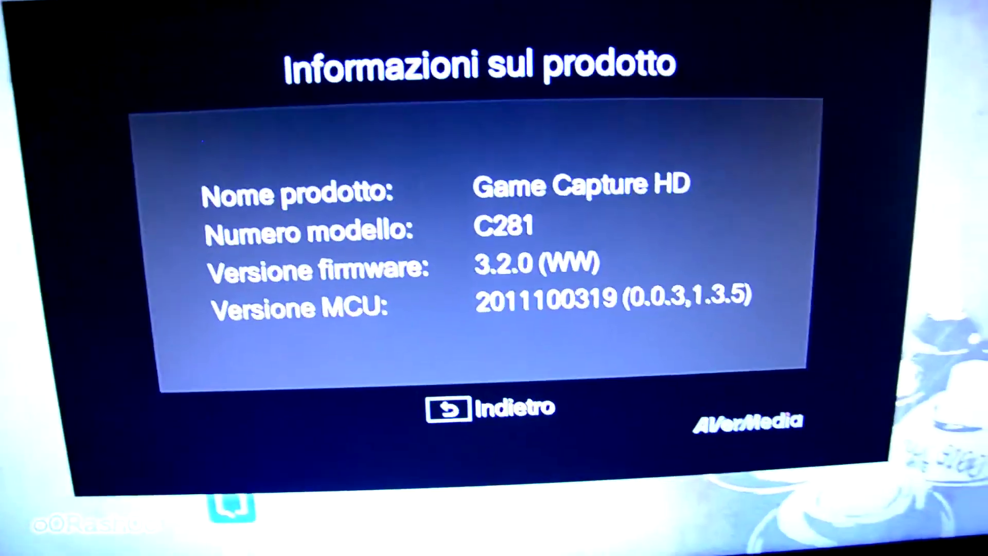
pyautogui.press('Escape')
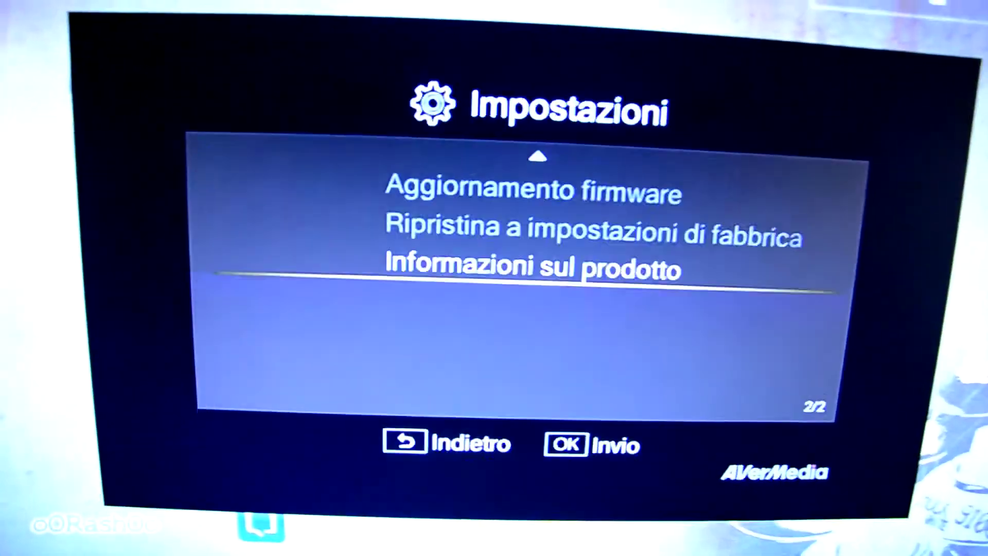
pyautogui.press('Escape')
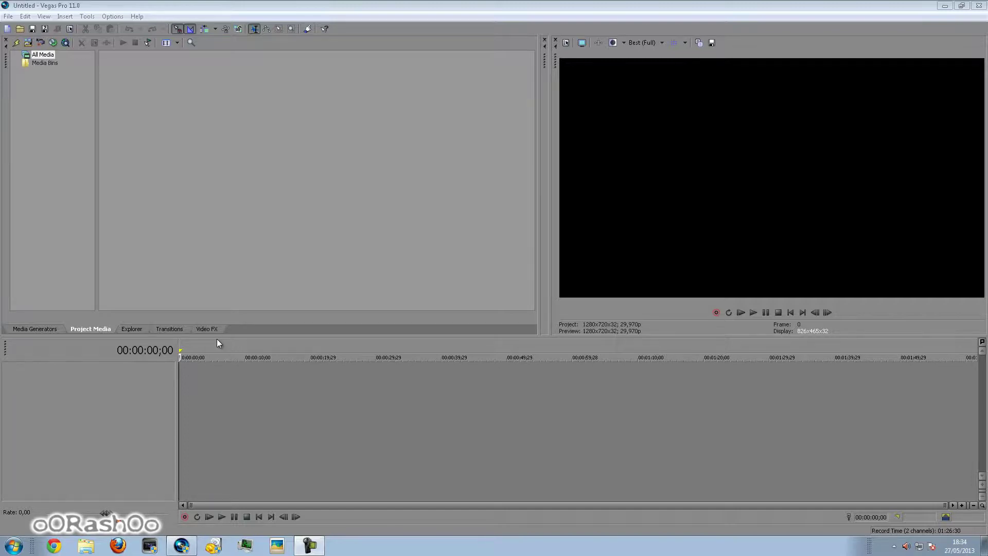
# Open the video 130527-1754.mp4 from the Desktop in the Vegas Pro project
pyautogui.click(20, 30)
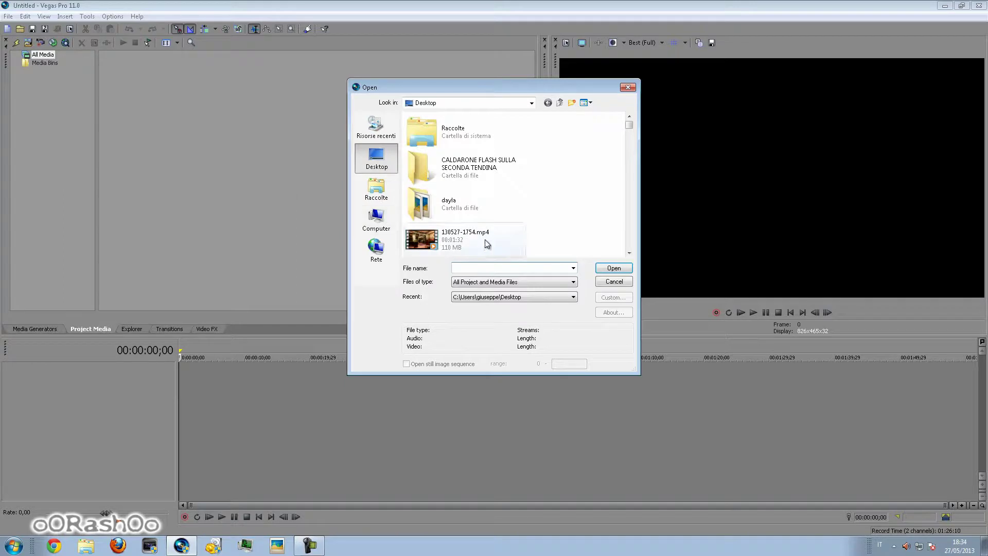
pyautogui.click(487, 243)
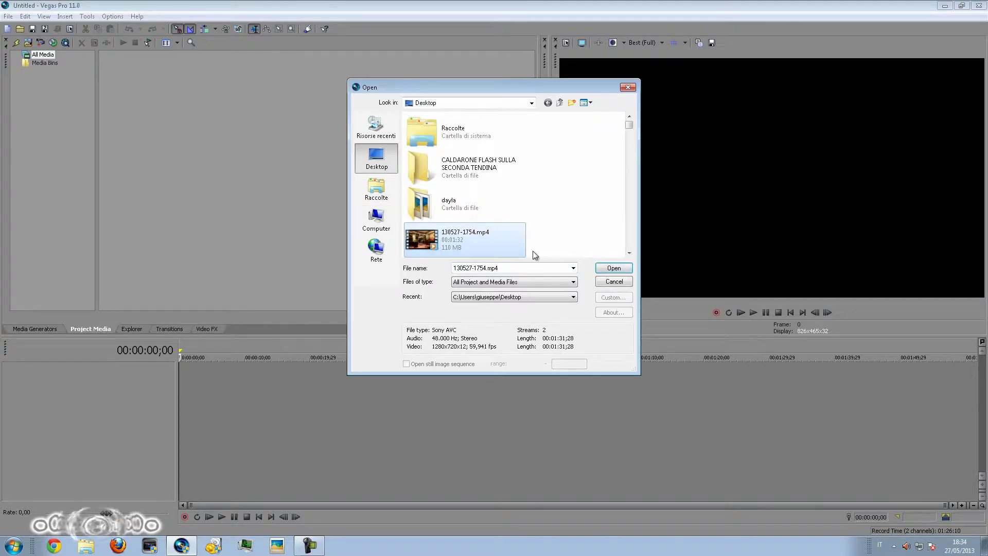
pyautogui.click(614, 269)
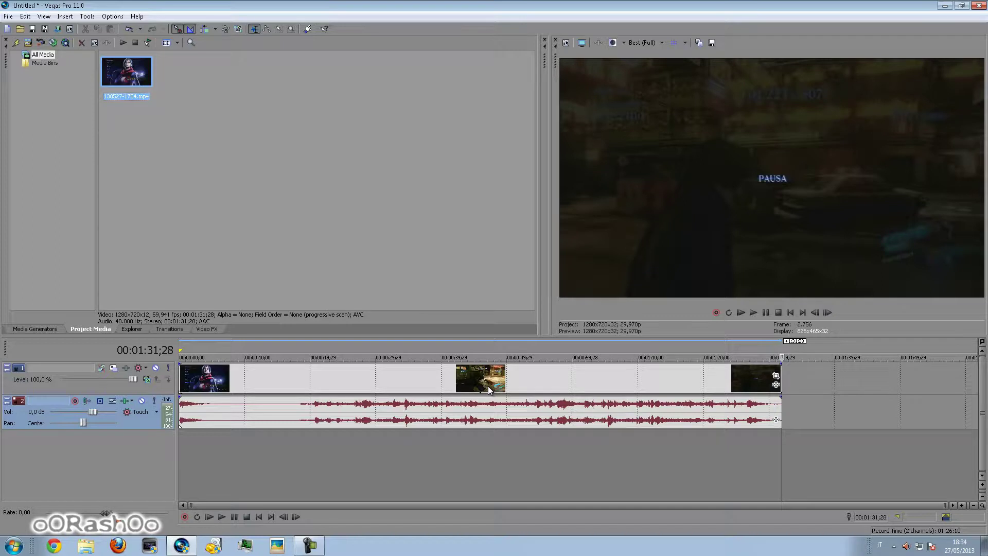
# Examine several action frames in the second half of the clip for blending, stopping at 00:01:18;05
pyautogui.click(619, 373)
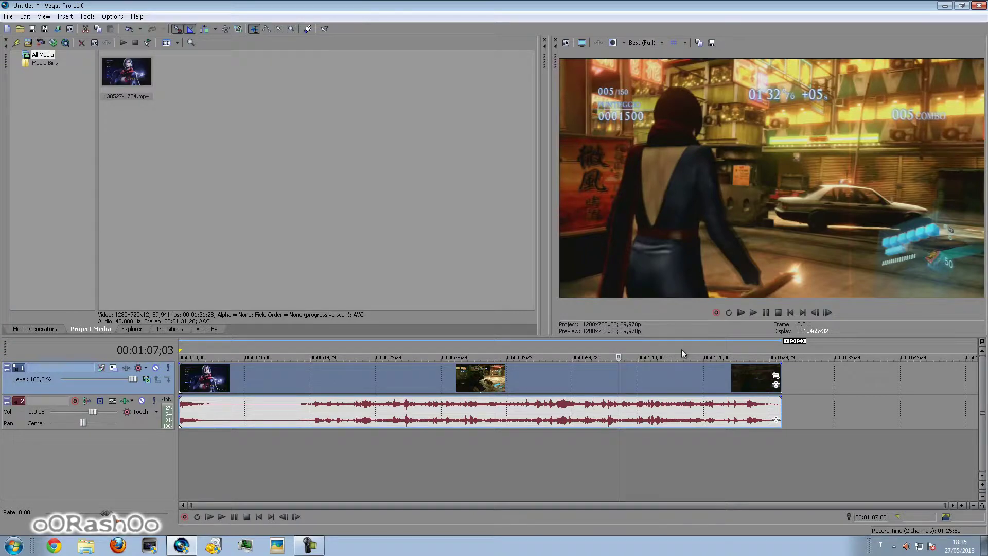
pyautogui.click(655, 388)
pyautogui.click(646, 384)
pyautogui.click(615, 381)
pyautogui.click(611, 380)
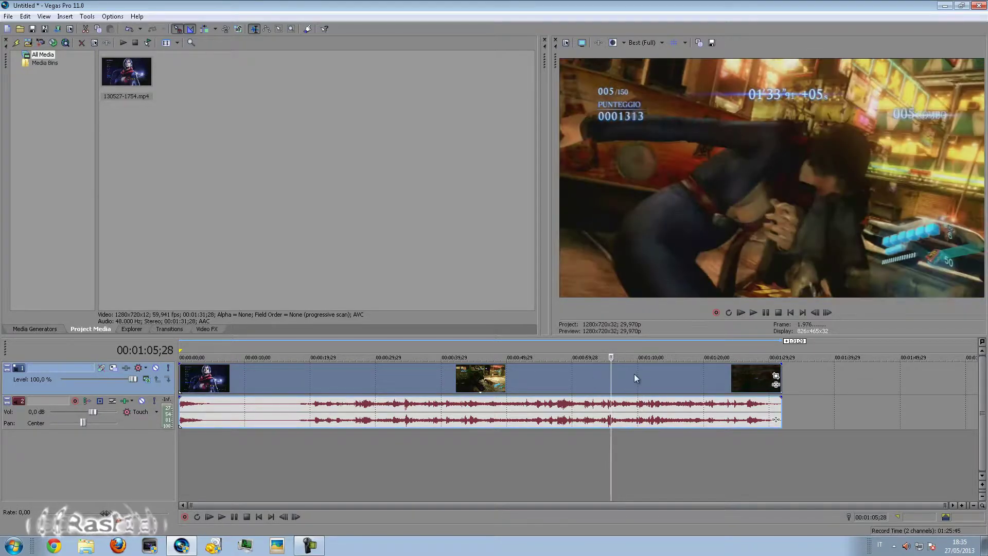
pyautogui.click(672, 381)
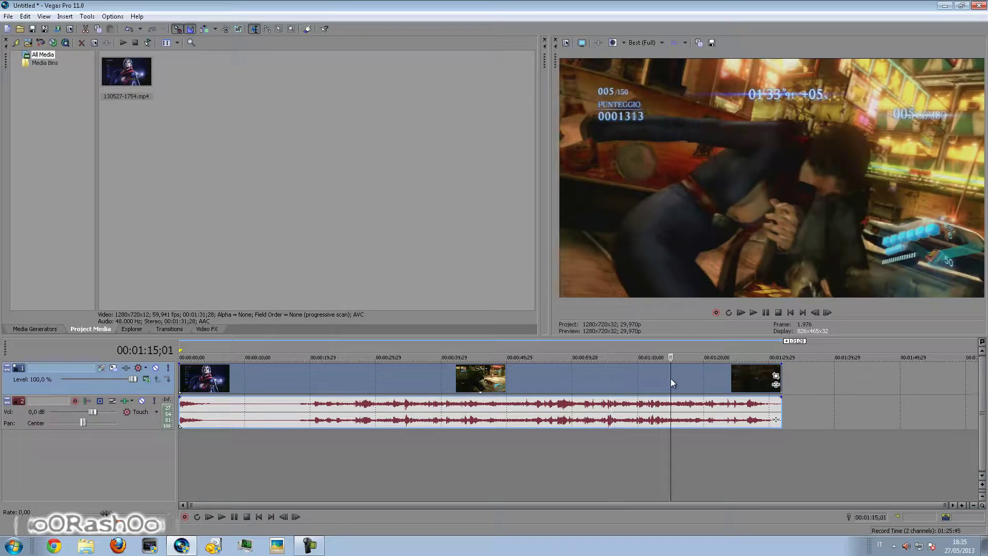
pyautogui.click(692, 380)
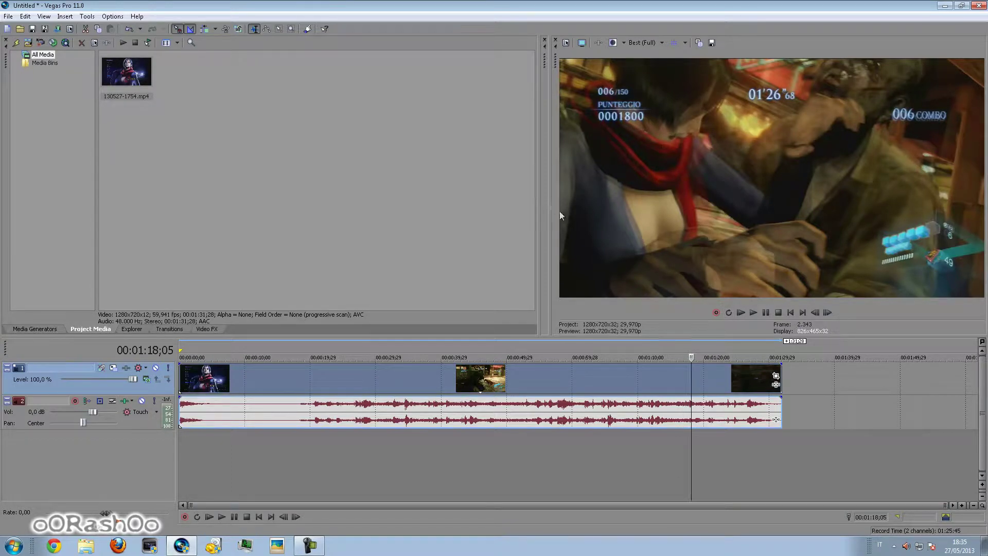
pyautogui.rightClick(390, 384)
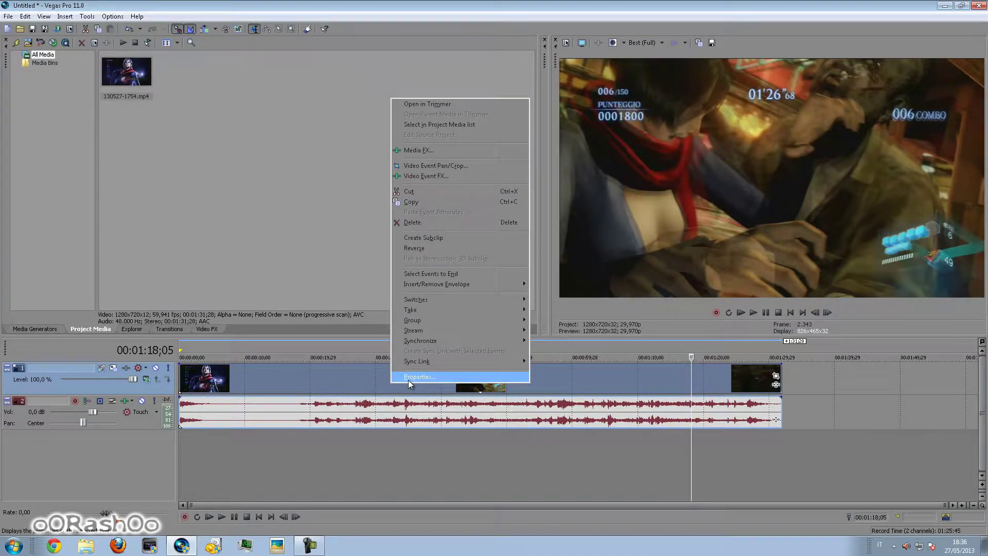
pyautogui.click(408, 377)
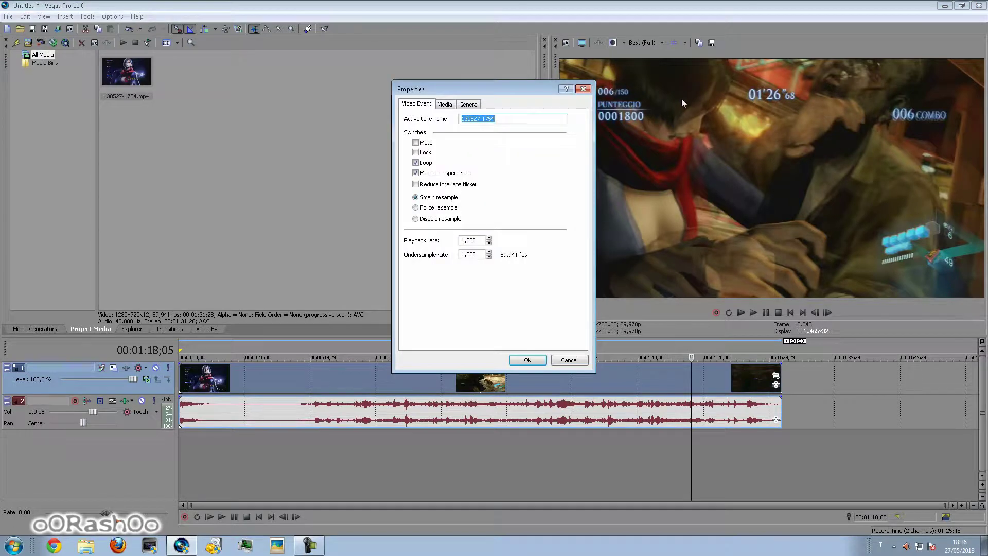
pyautogui.moveTo(526, 82); pyautogui.dragTo(375, 80)
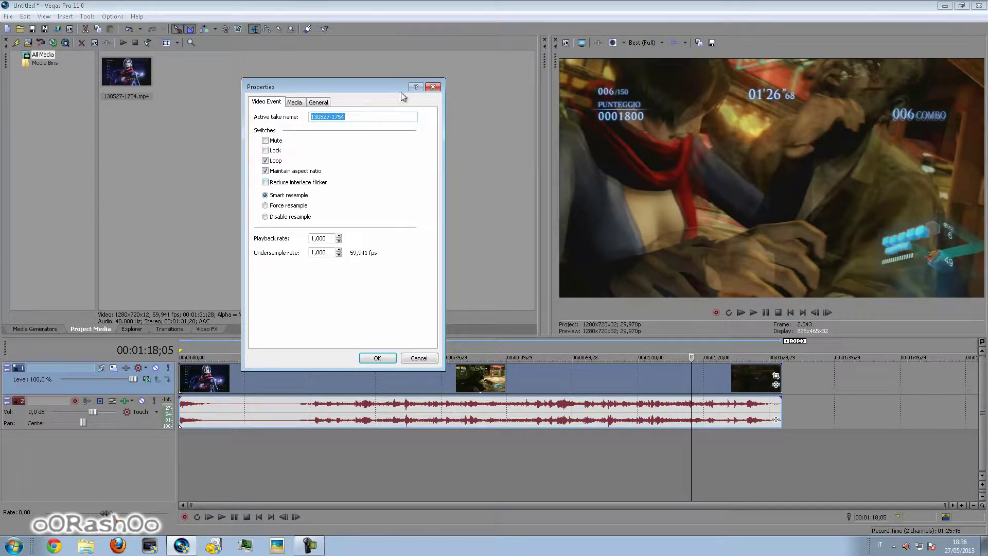
pyautogui.click(433, 87)
# Set the video clip's resampling to Disable resample in its event properties
pyautogui.rightClick(399, 377)
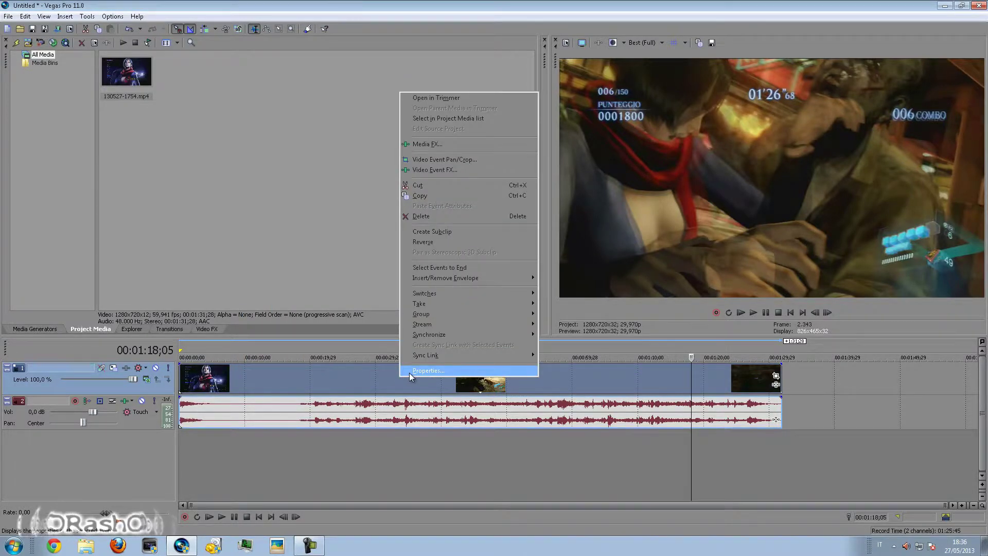
pyautogui.click(409, 370)
pyautogui.moveTo(427, 91); pyautogui.dragTo(223, 98)
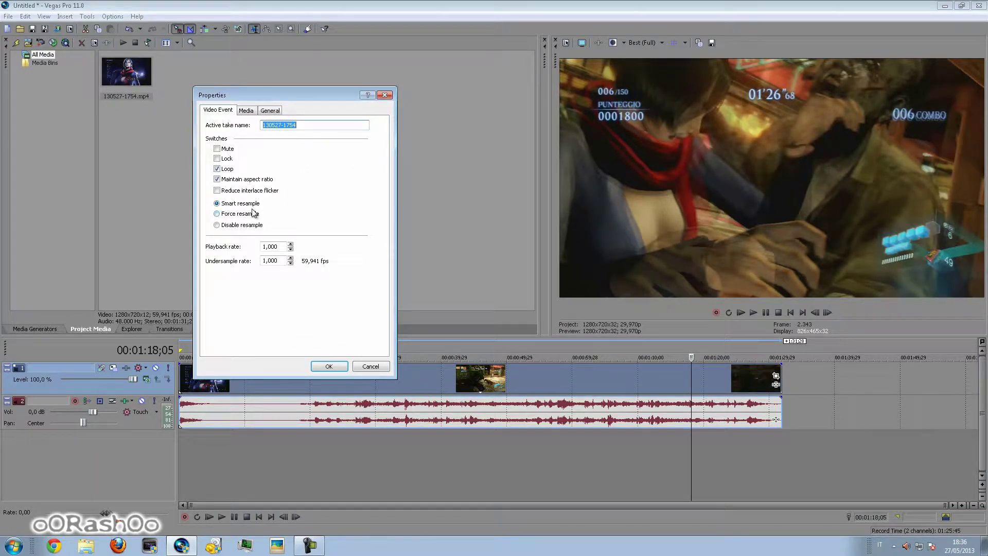
pyautogui.click(217, 226)
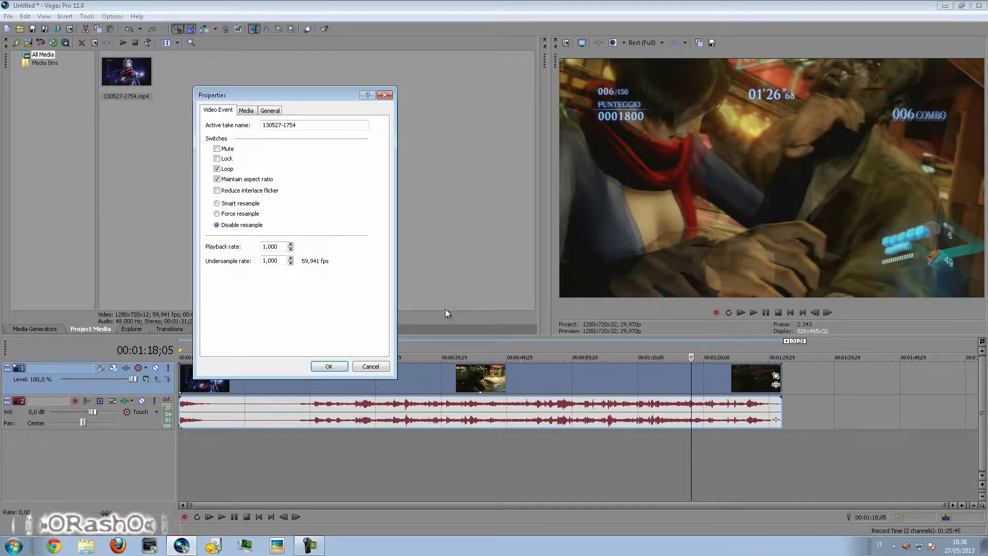
pyautogui.click(329, 367)
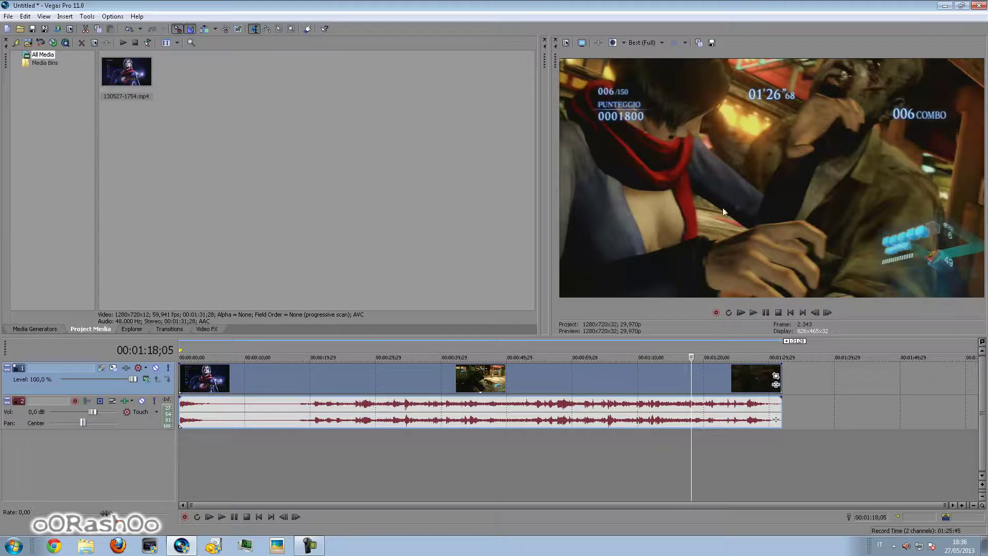
# Switch the video clip's resampling back to Smart resample to compare the preview
pyautogui.rightClick(444, 377)
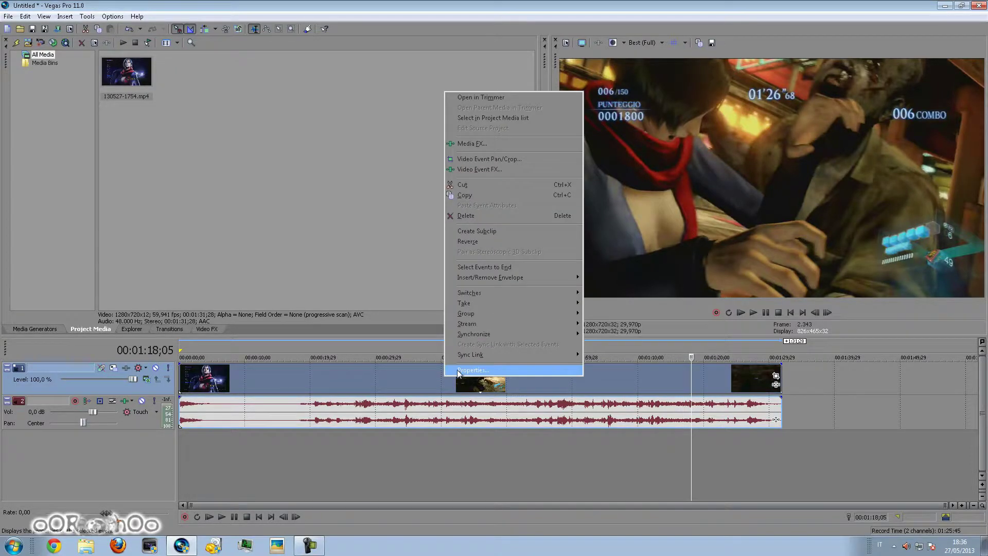
pyautogui.click(463, 369)
pyautogui.moveTo(492, 87); pyautogui.dragTo(309, 95)
pyautogui.click(232, 205)
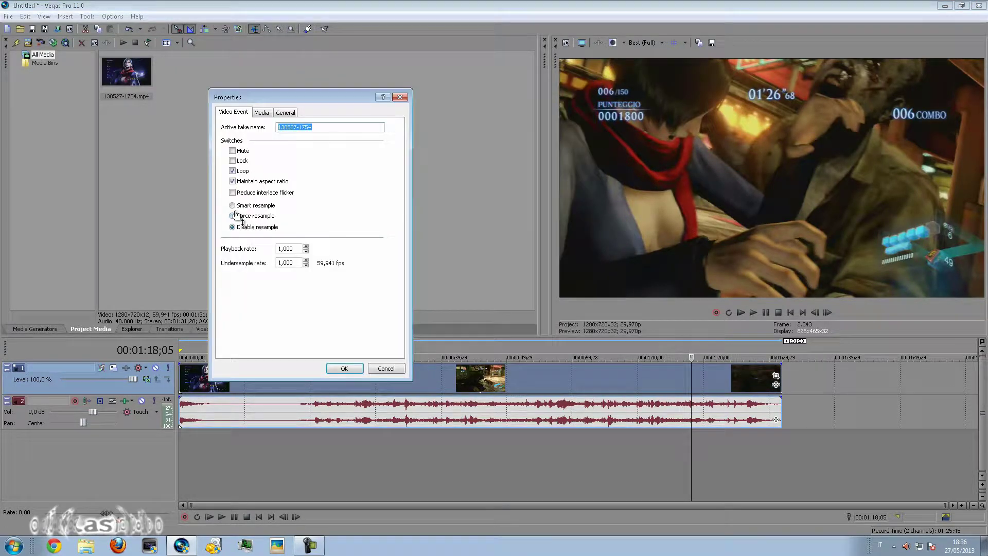
pyautogui.click(346, 368)
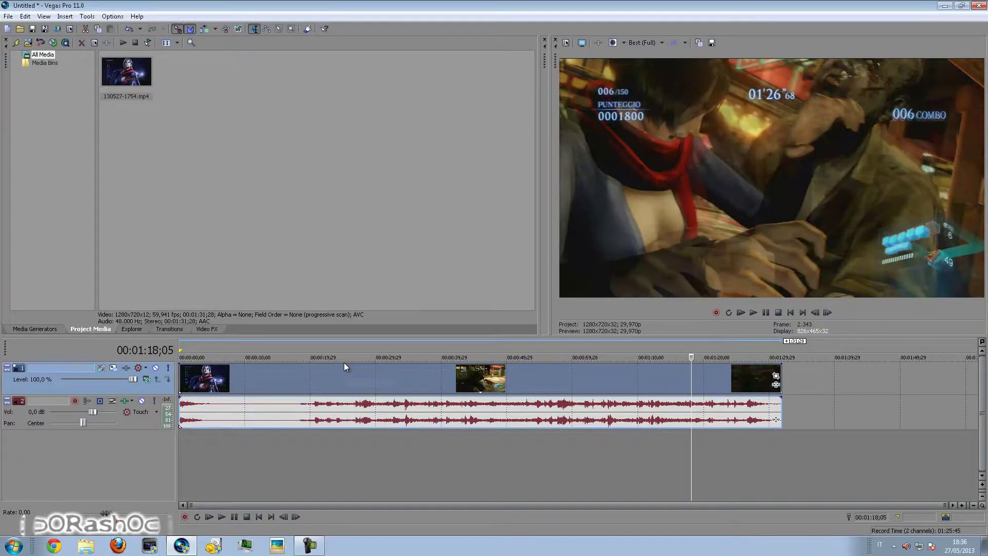
# Set the video clip to Disable resample again and apply the change
pyautogui.rightClick(335, 376)
pyautogui.click(345, 369)
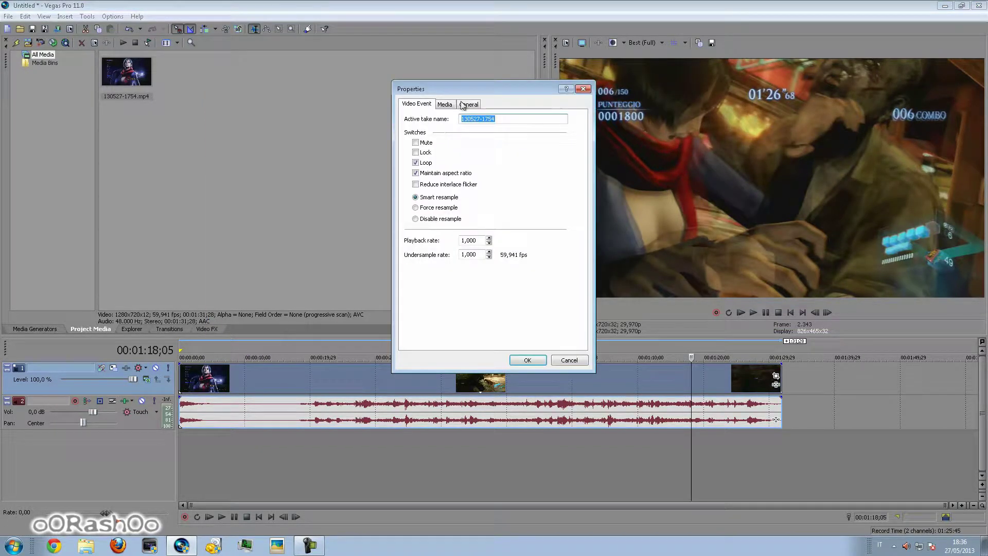
pyautogui.moveTo(438, 89); pyautogui.dragTo(239, 71)
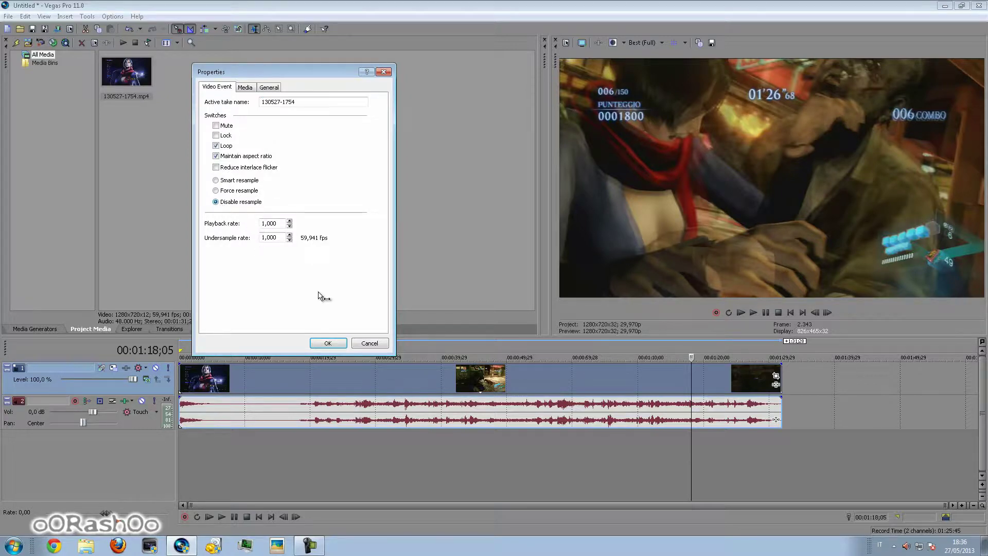
pyautogui.click(328, 343)
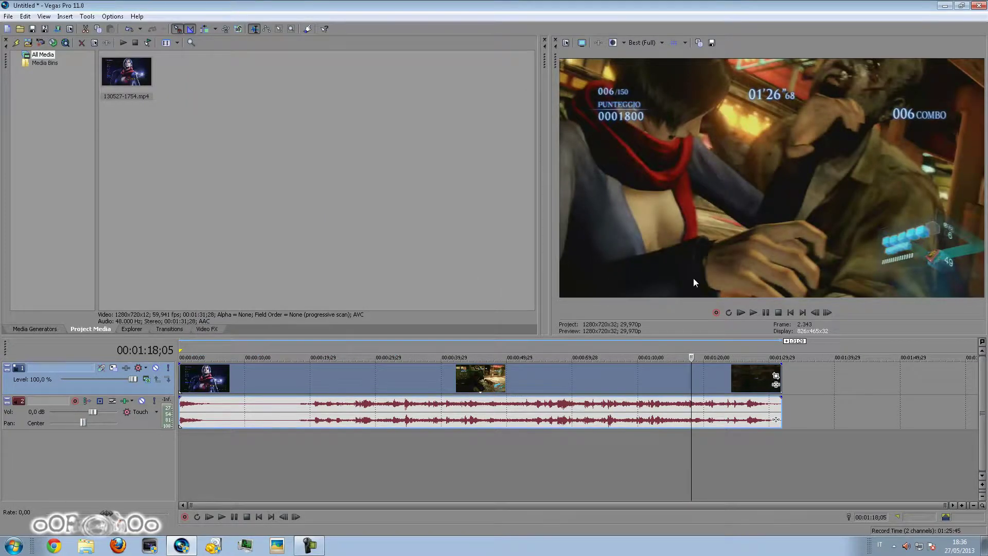
# Check the clip's frames around 00:00:45 and move the playhead to 00:00:57;19
pyautogui.click(478, 376)
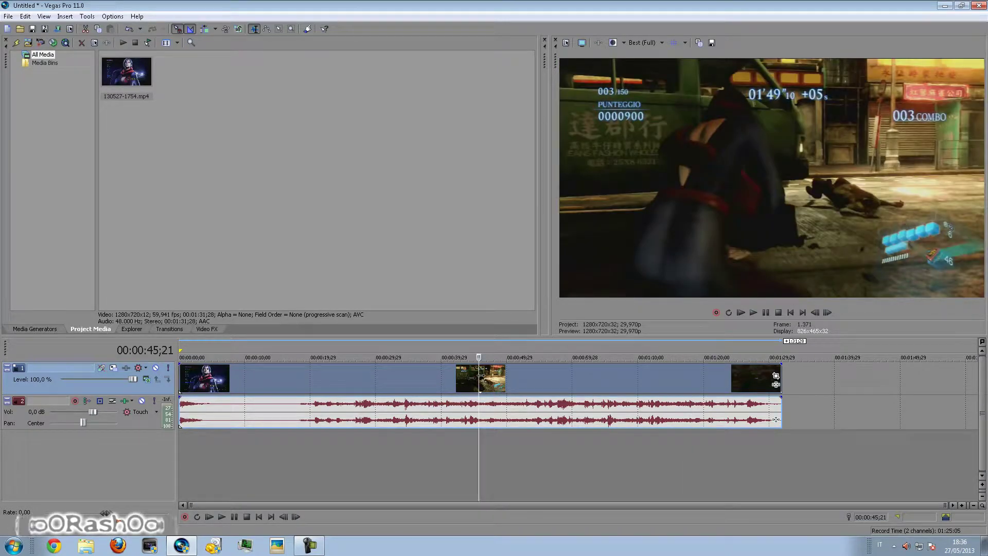
pyautogui.click(471, 379)
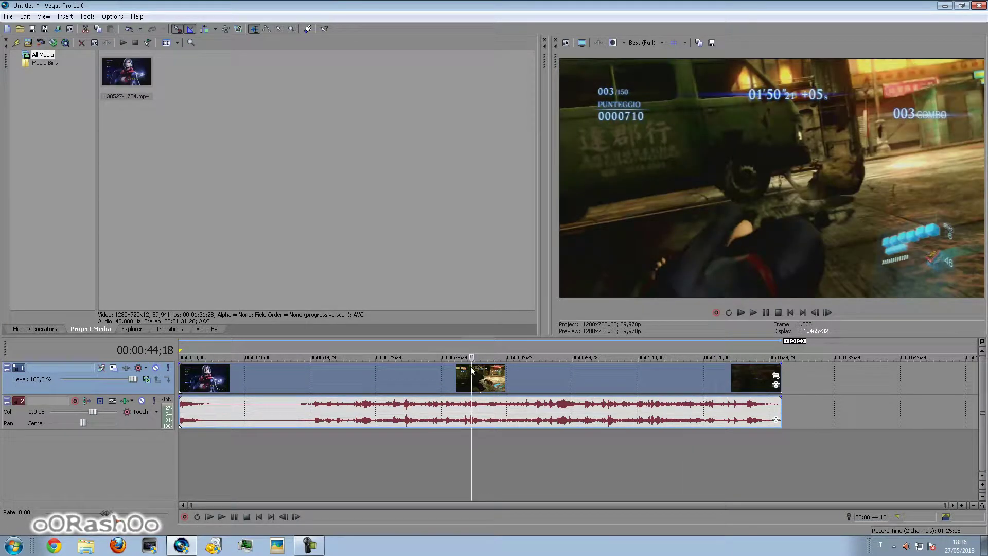
pyautogui.click(557, 378)
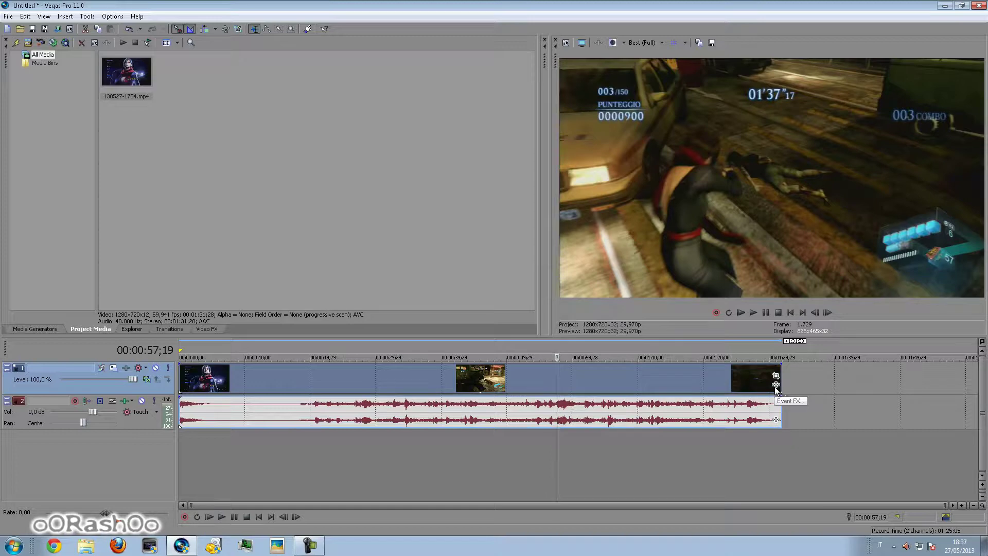
# Apply the default Color Corrector effect to the video clip and choose its Studio RGB to Computer RGB preset
pyautogui.click(208, 331)
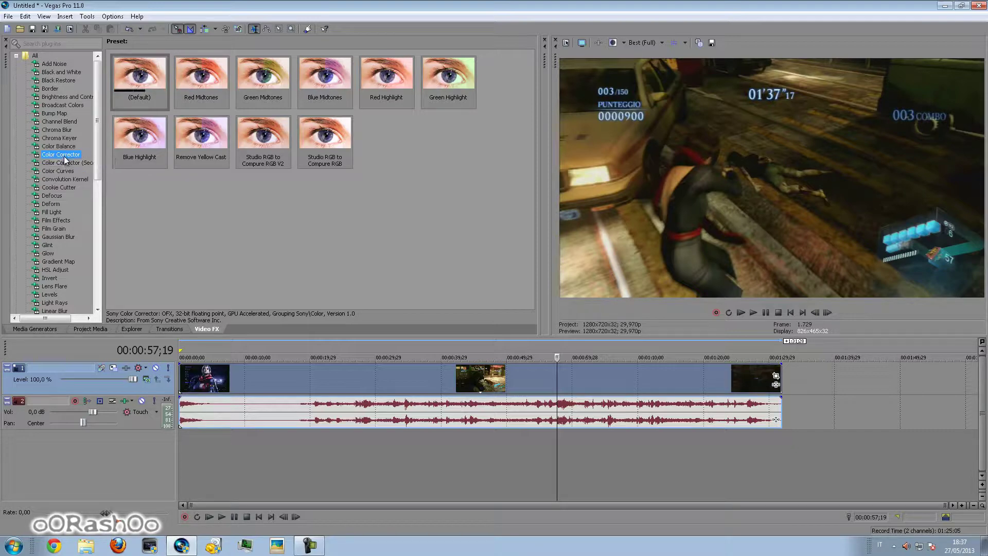
pyautogui.click(145, 72)
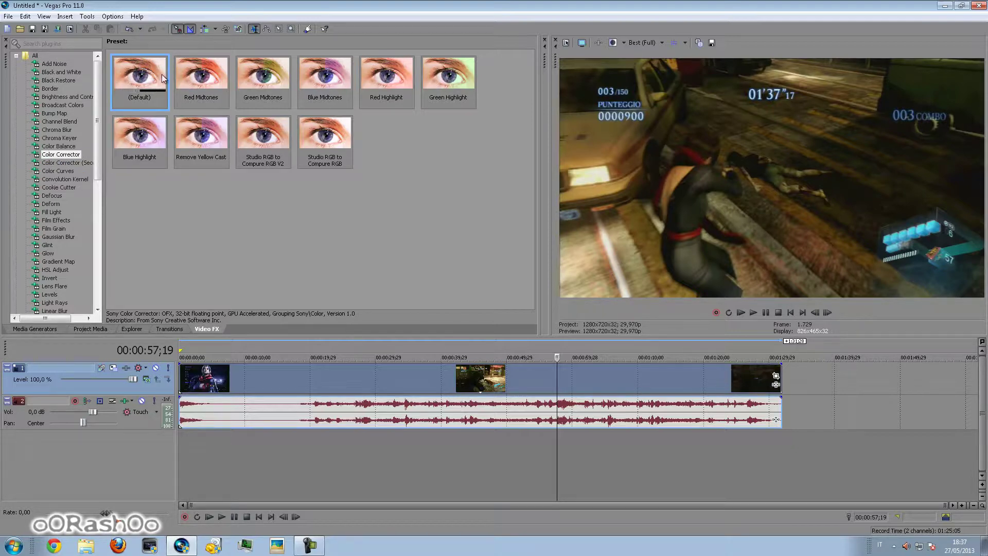
pyautogui.moveTo(45, 158); pyautogui.dragTo(72, 160)
pyautogui.moveTo(457, 378); pyautogui.dragTo(457, 379)
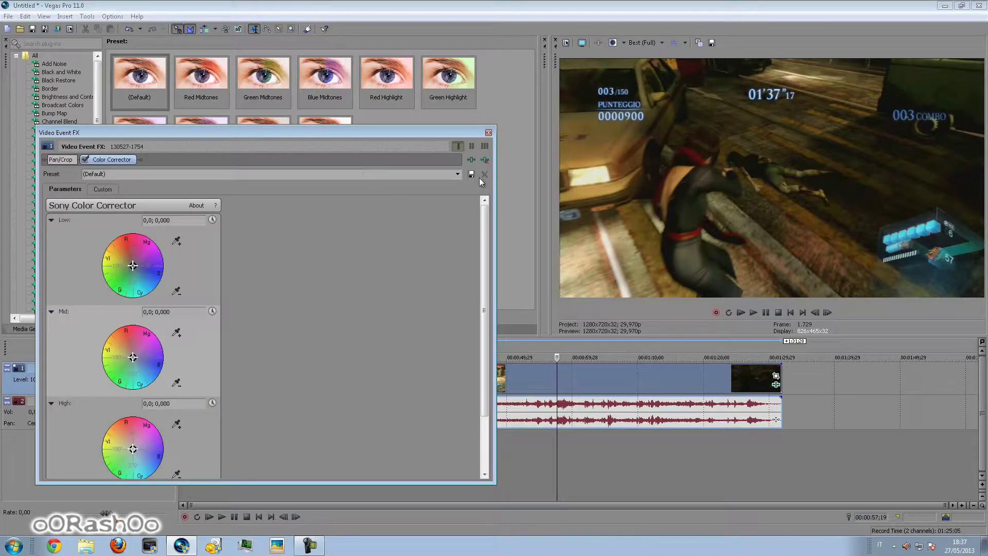
pyautogui.click(457, 175)
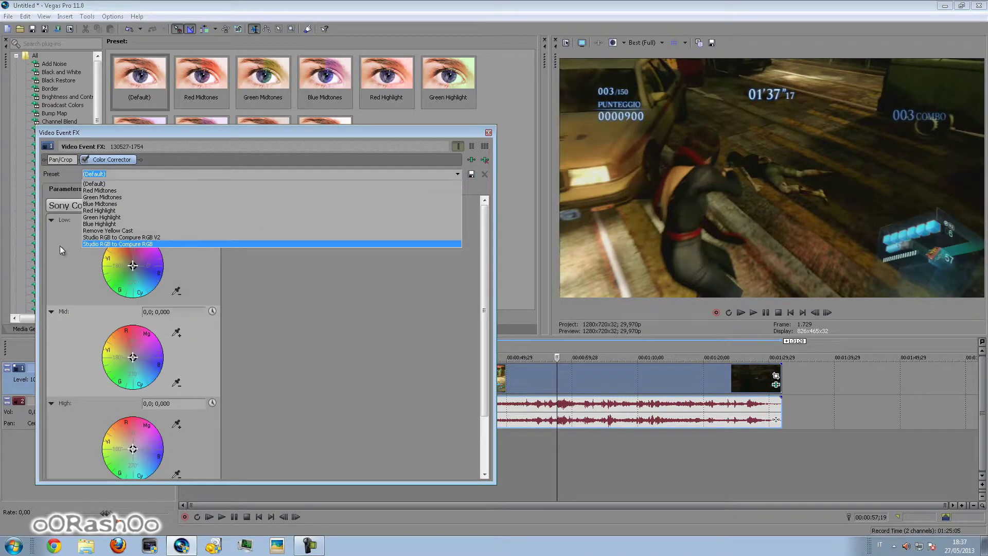
pyautogui.click(94, 244)
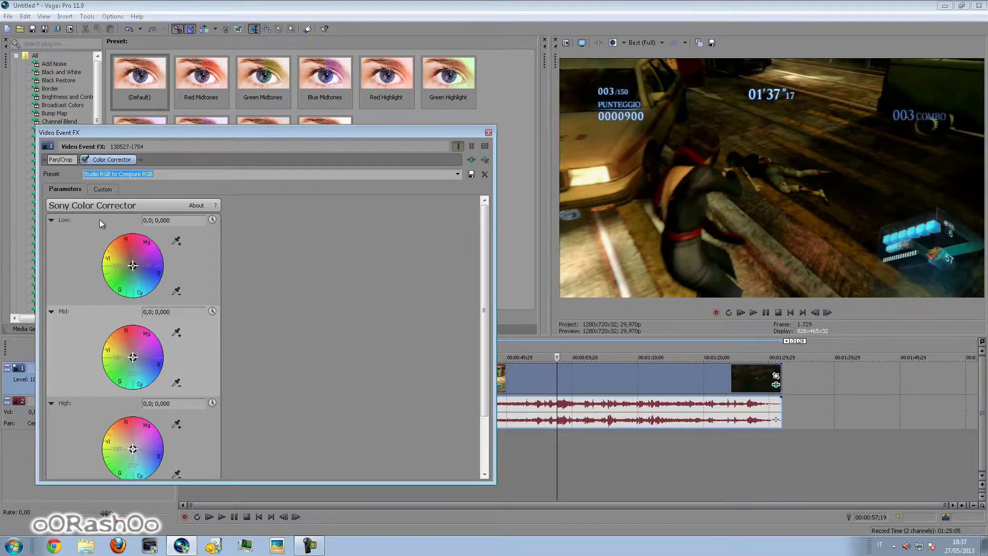
# Toggle the Color Corrector off and on to compare the preview, and reselect the Studio RGB to Computer RGB preset
pyautogui.click(85, 161)
pyautogui.click(86, 161)
pyautogui.click(85, 161)
pyautogui.click(85, 161)
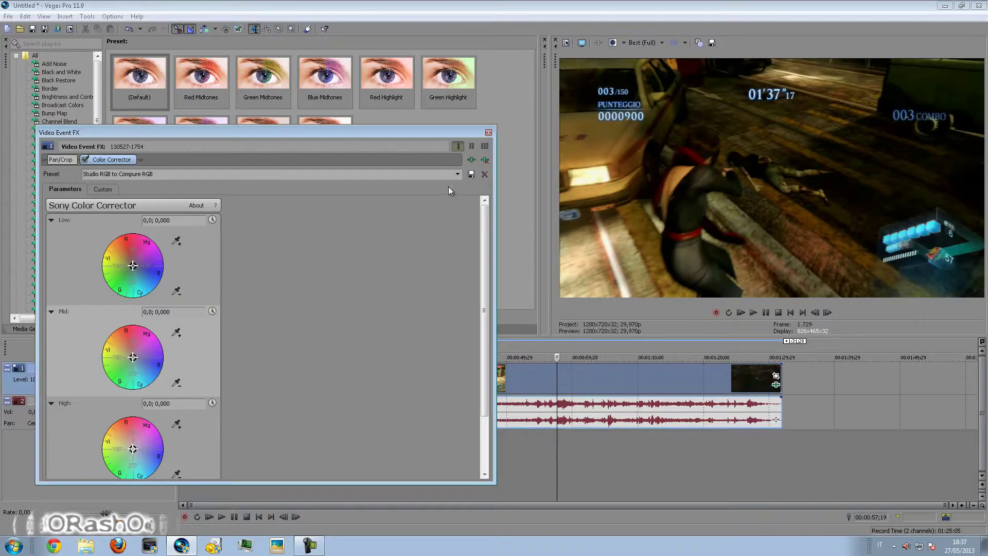
pyautogui.click(457, 174)
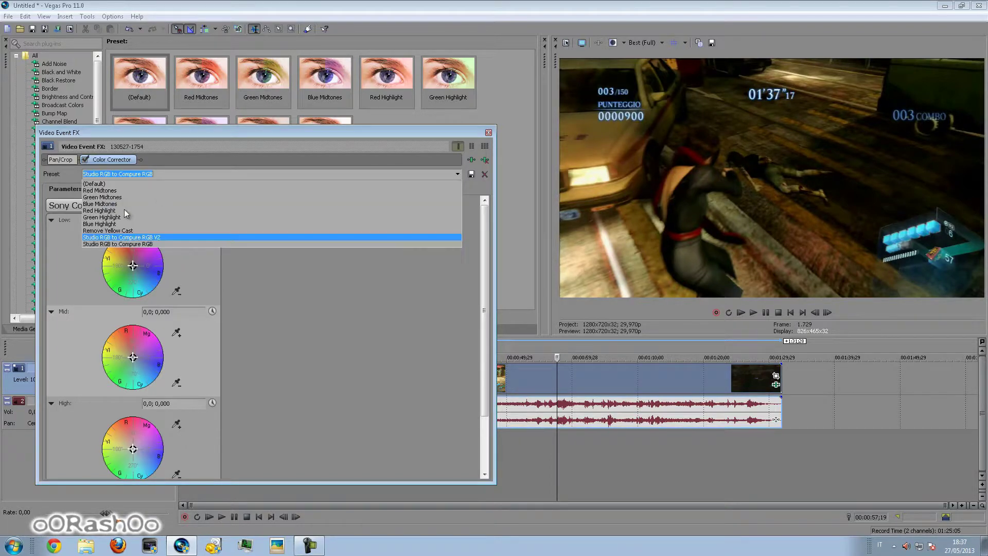
pyautogui.click(182, 244)
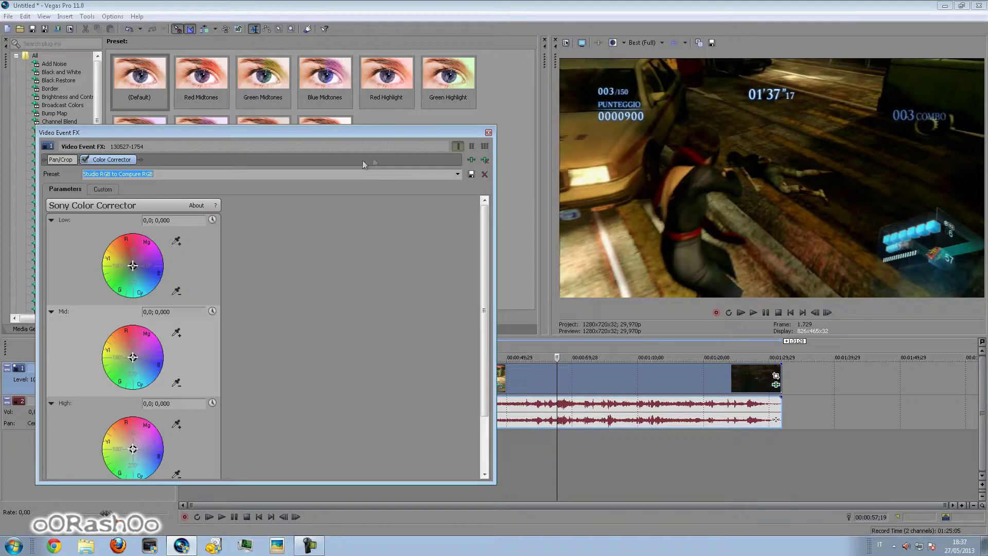
# Try the Studio RGB to Compure RGB V2 preset on the Color Corrector and switch back to Studio RGB to Compure RGB
pyautogui.click(459, 173)
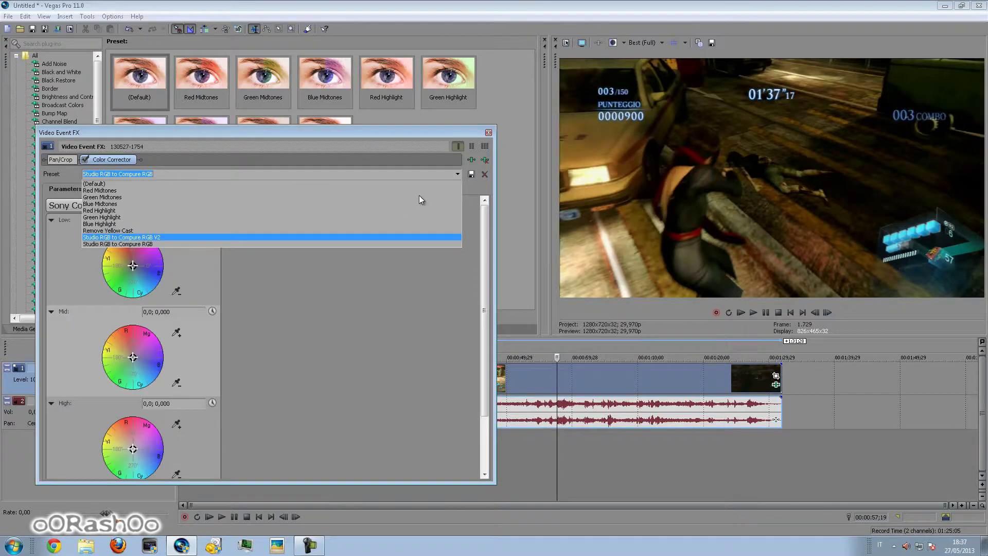
pyautogui.click(214, 237)
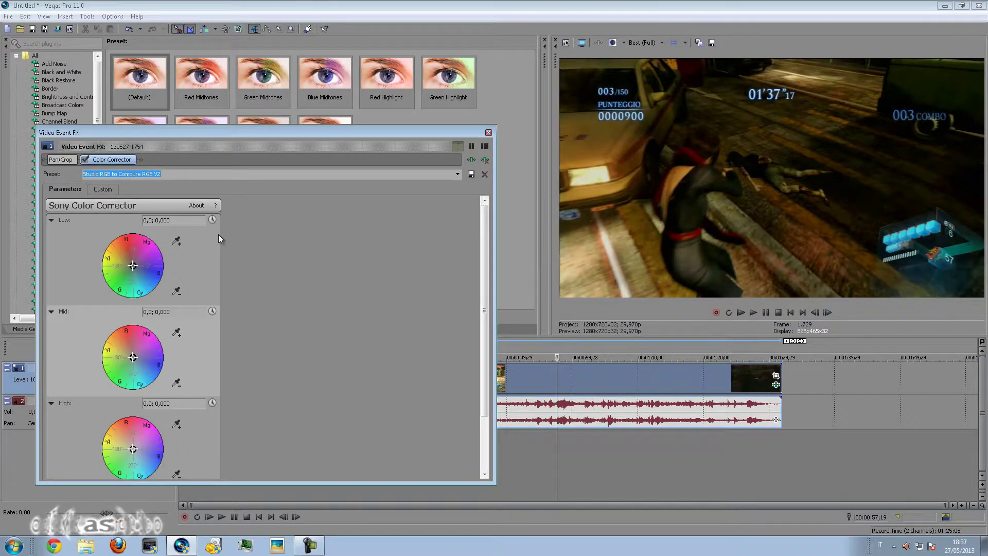
pyautogui.click(459, 174)
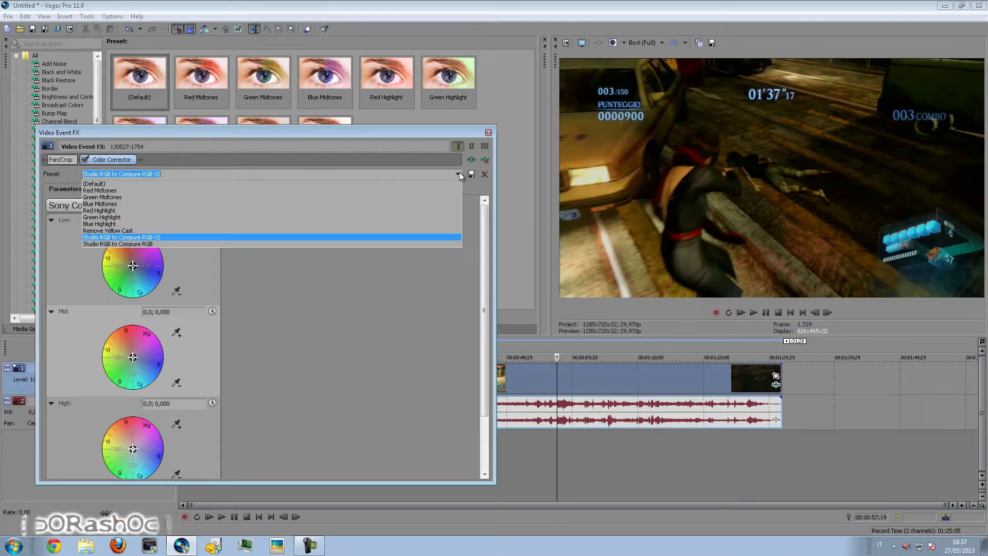
pyautogui.click(215, 243)
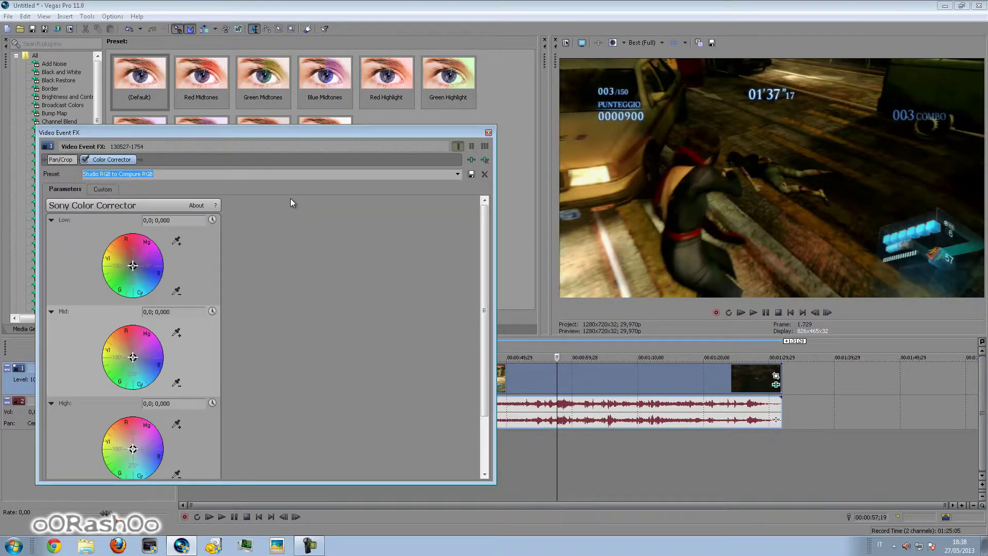
# Try Gain values of 0.1 and 2 in the Color Corrector's custom controls, and restore the Studio RGB to Compure RGB preset
pyautogui.click(102, 189)
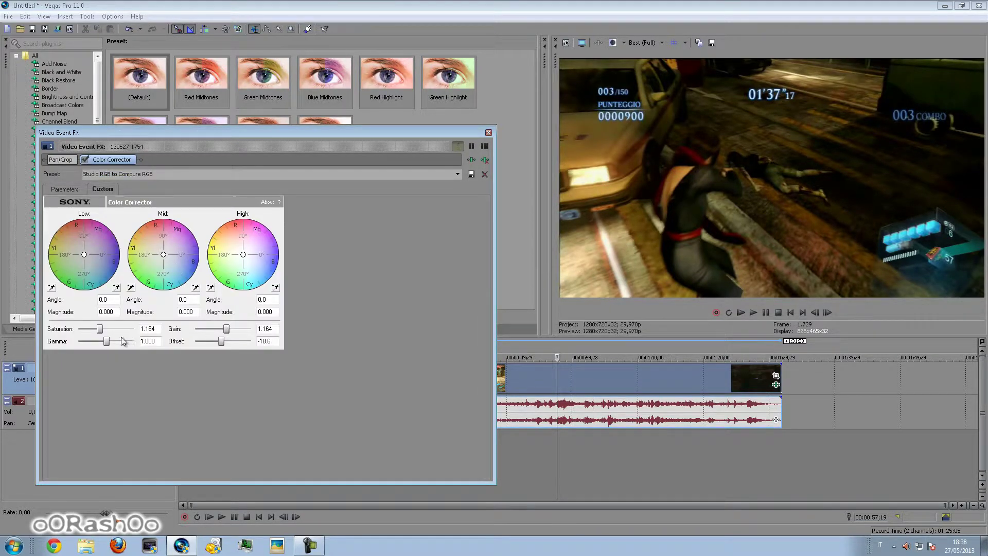
pyautogui.doubleClick(265, 329)
pyautogui.write('0.1')
pyautogui.press('Return')
pyautogui.write('2')
pyautogui.press('Return')
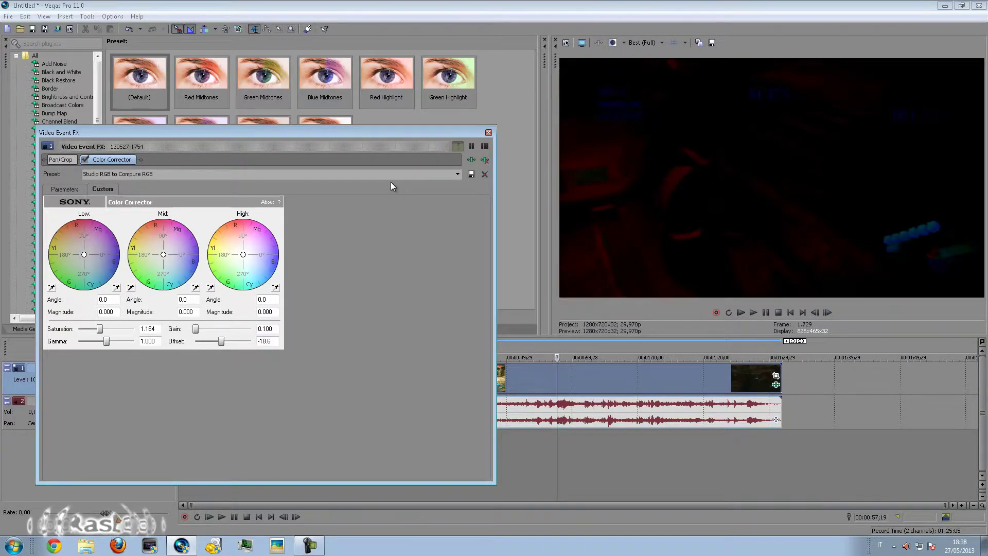
pyautogui.click(457, 174)
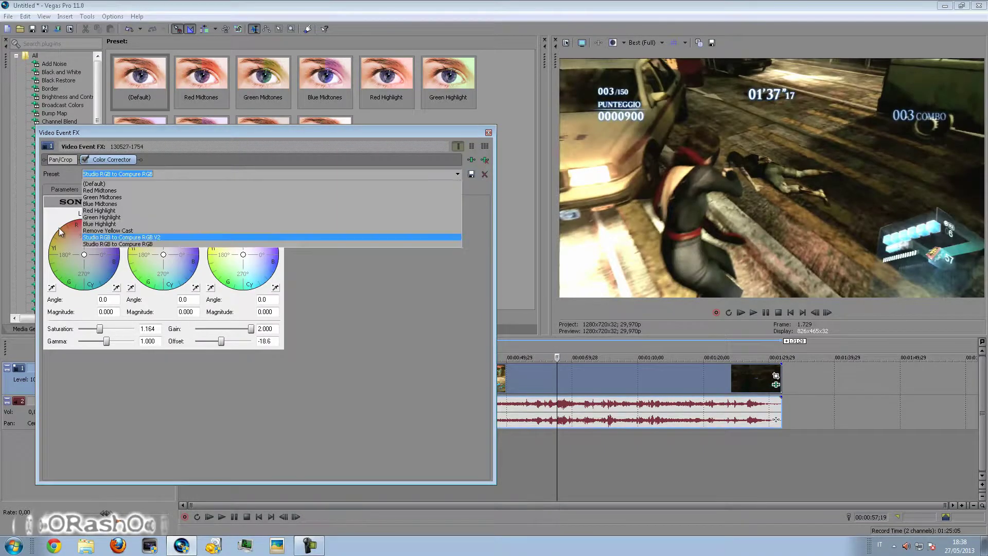
pyautogui.click(114, 244)
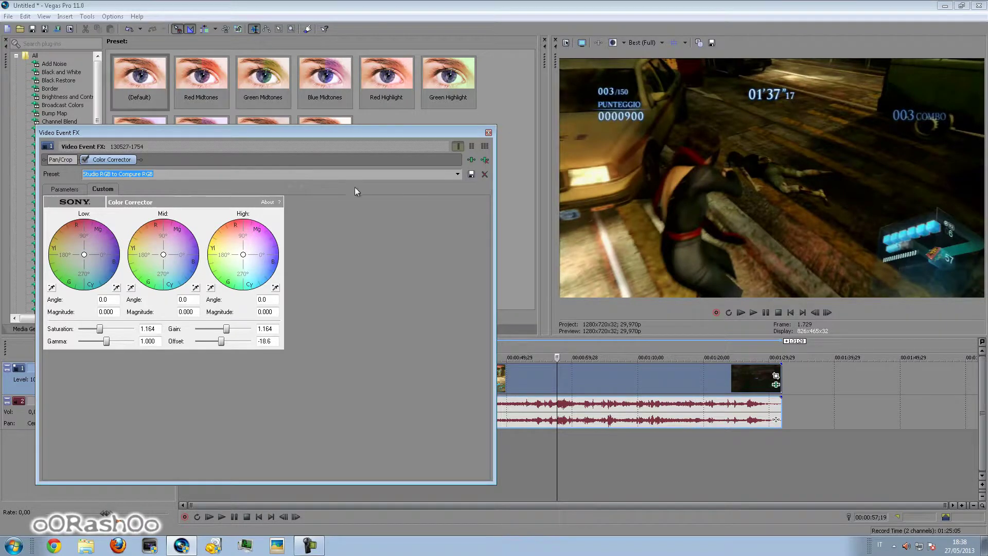
# Remove the Color Corrector from the video clip's effect chain and recheck the resample setting in the clip's properties
pyautogui.click(487, 161)
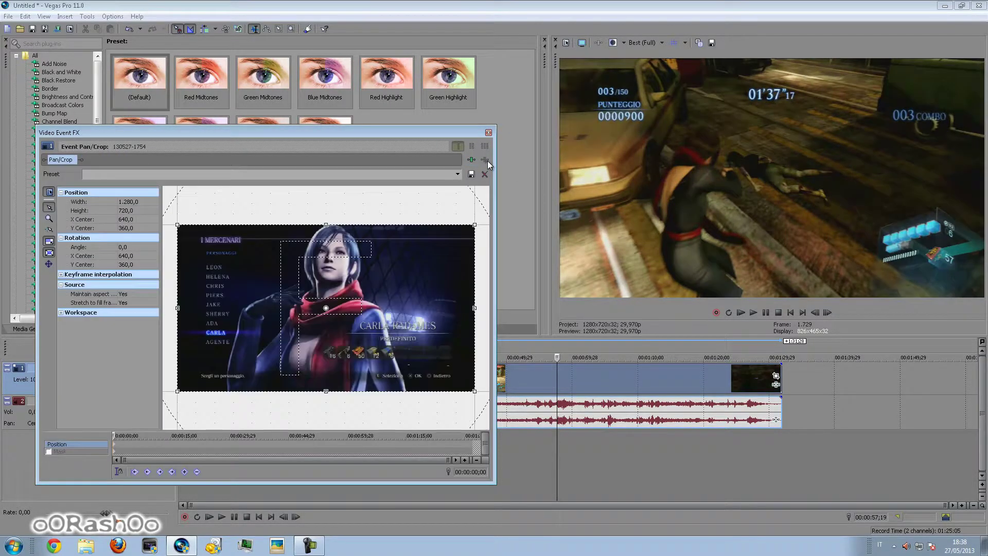
pyautogui.click(489, 133)
pyautogui.rightClick(384, 378)
pyautogui.click(399, 371)
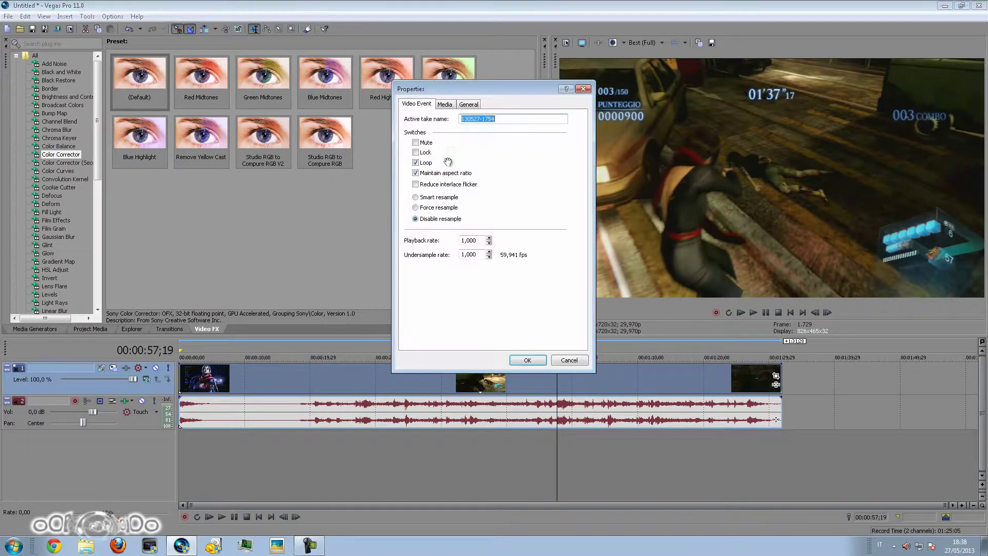
pyautogui.click(528, 360)
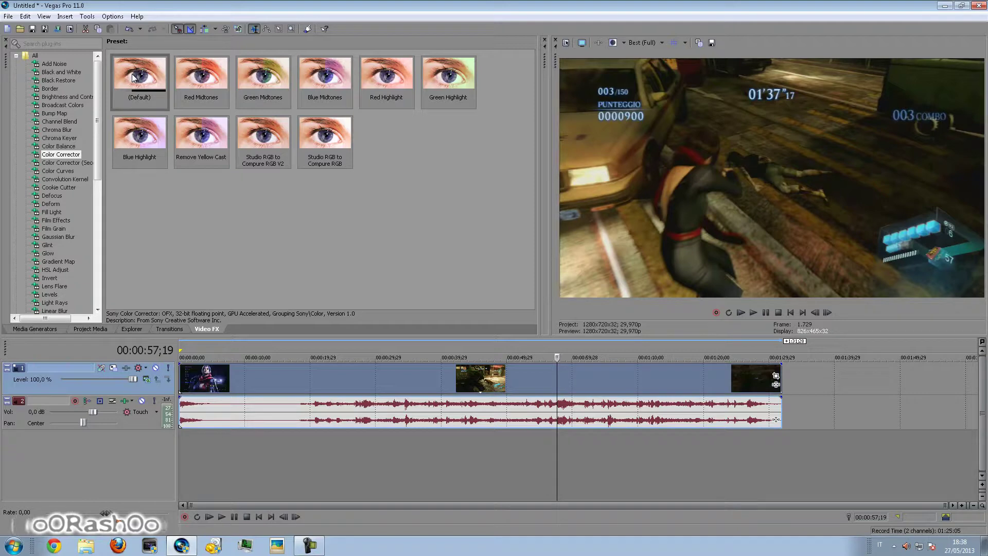
# Start rendering the project to a file and choose the Sony AVC/MVC template Memory Stick QVGA - 512 Kbps
pyautogui.click(12, 19)
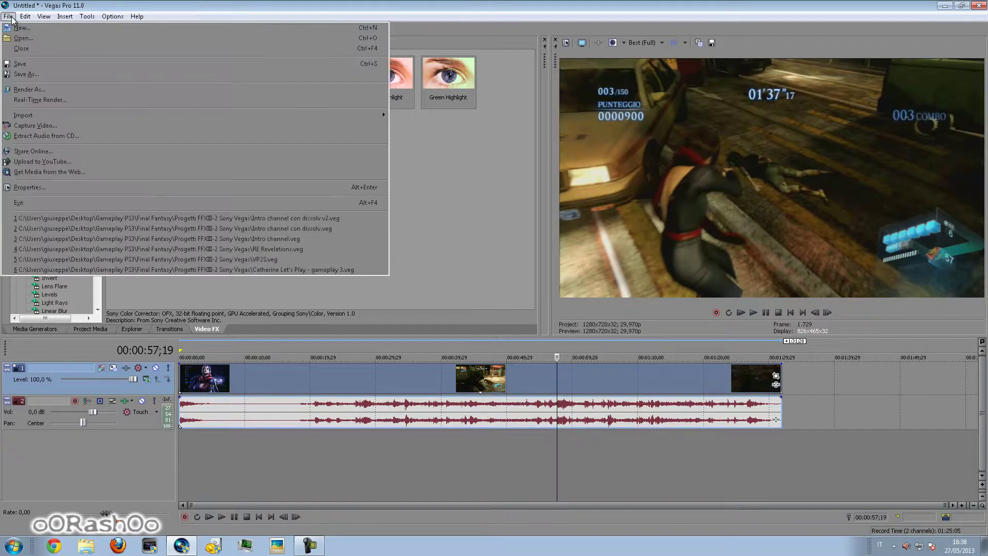
pyautogui.click(28, 88)
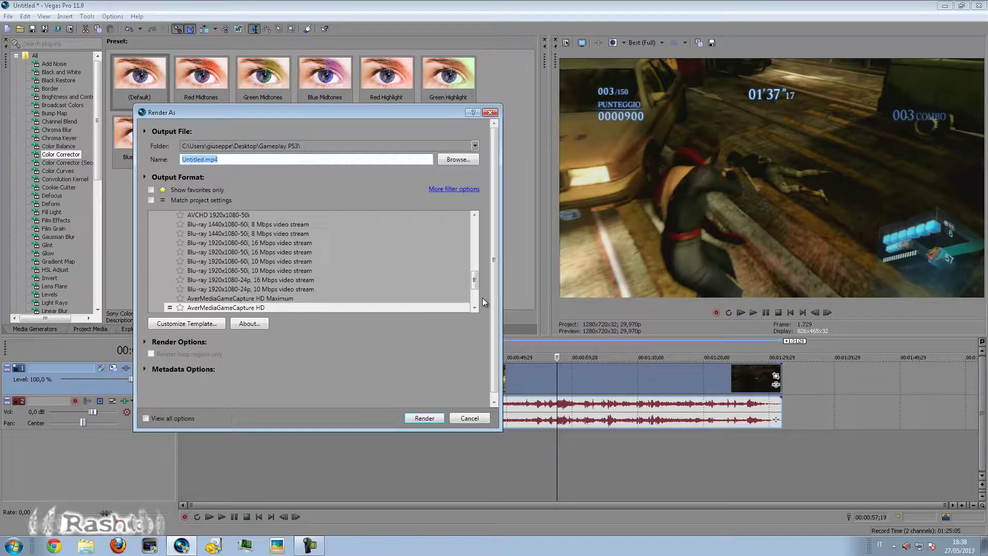
pyautogui.moveTo(475, 284); pyautogui.dragTo(478, 237)
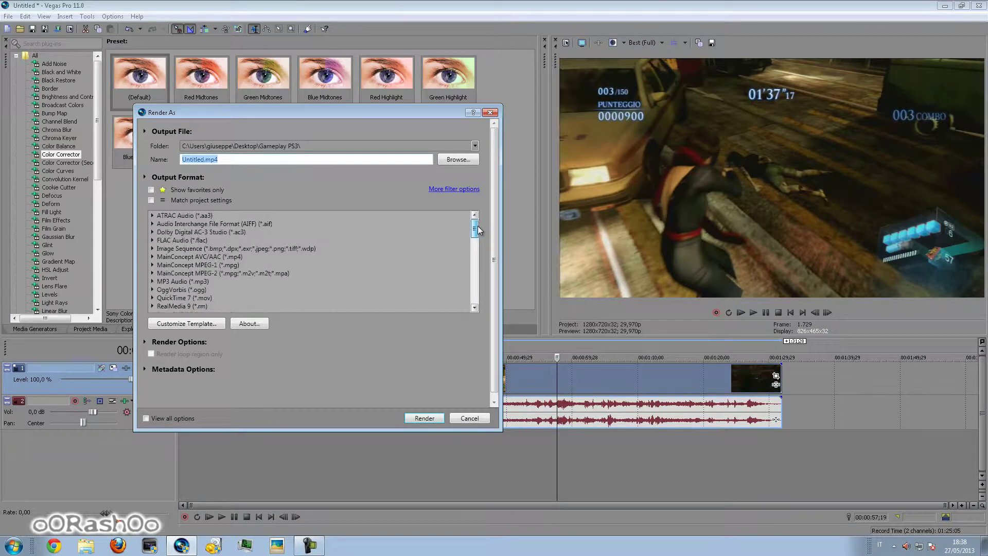
pyautogui.scroll(-2, 481, 251)
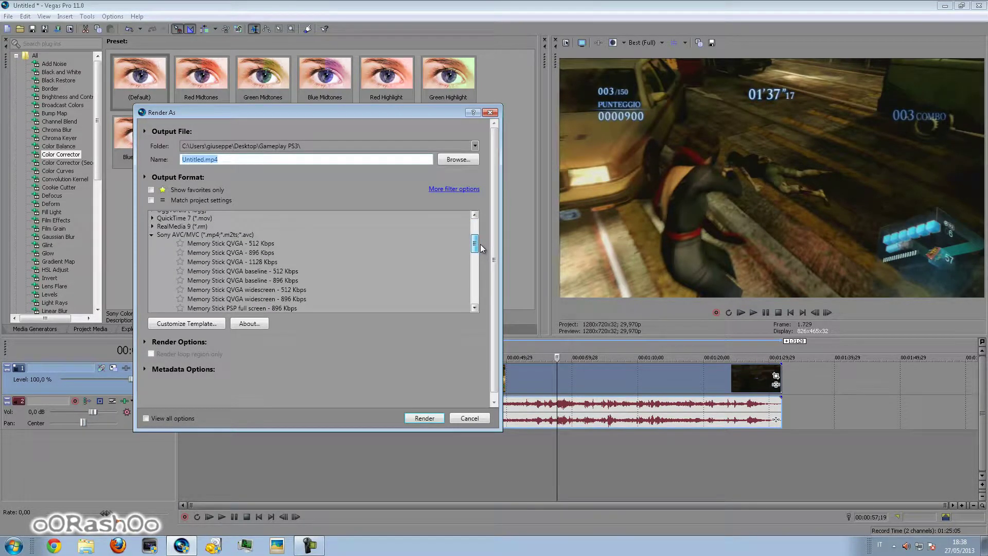
pyautogui.scroll(3, 483, 236)
pyautogui.scroll(-2, 481, 247)
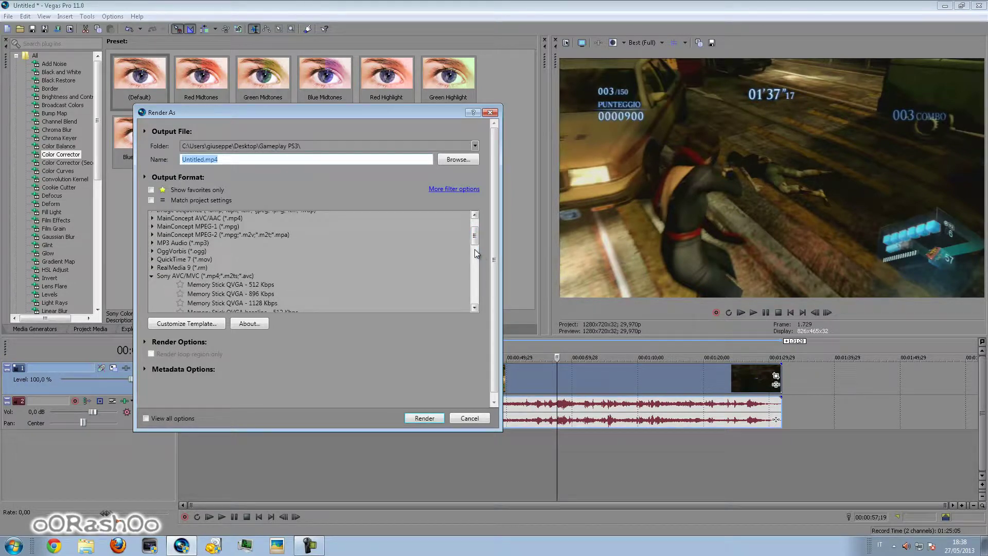
pyautogui.click(151, 277)
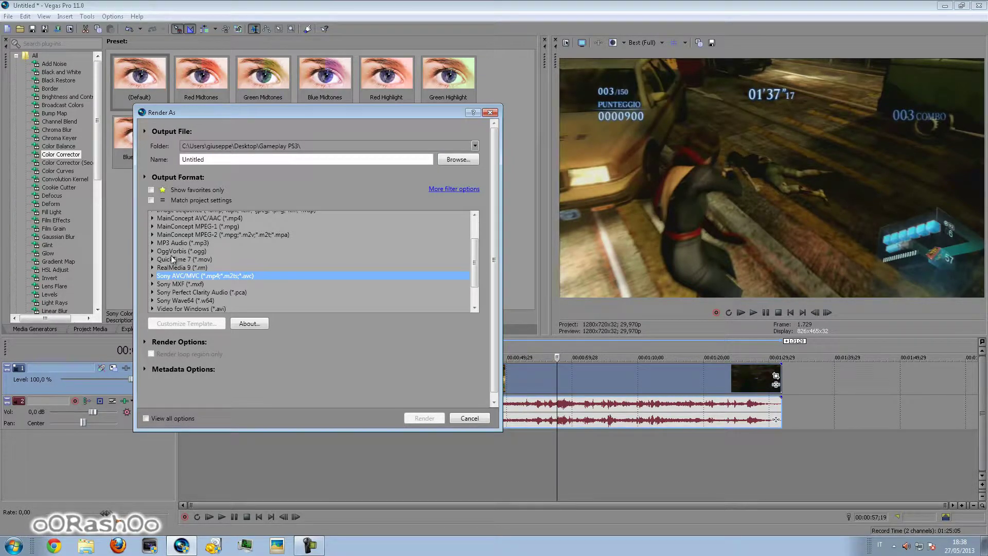
pyautogui.scroll(1, 225, 251)
pyautogui.scroll(-2, 208, 261)
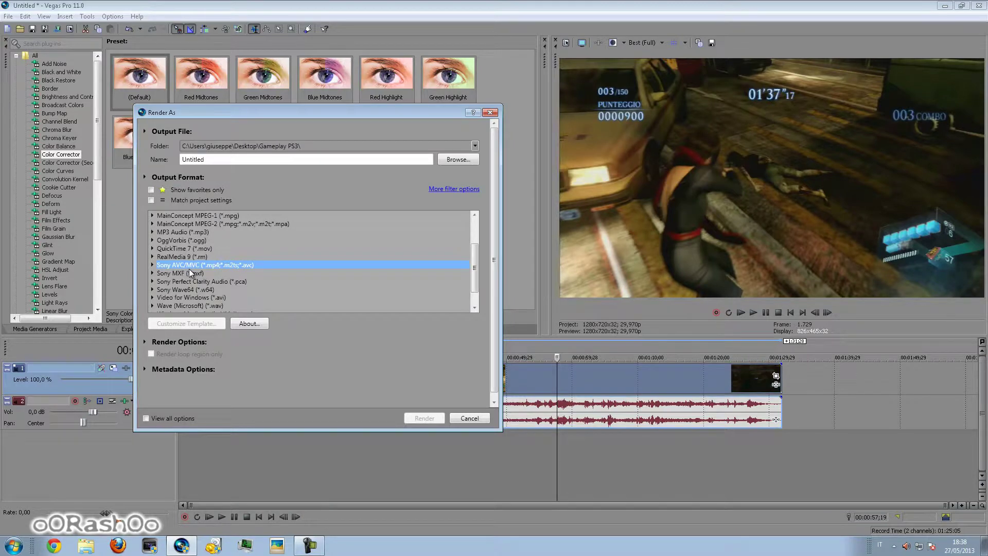
pyautogui.click(152, 265)
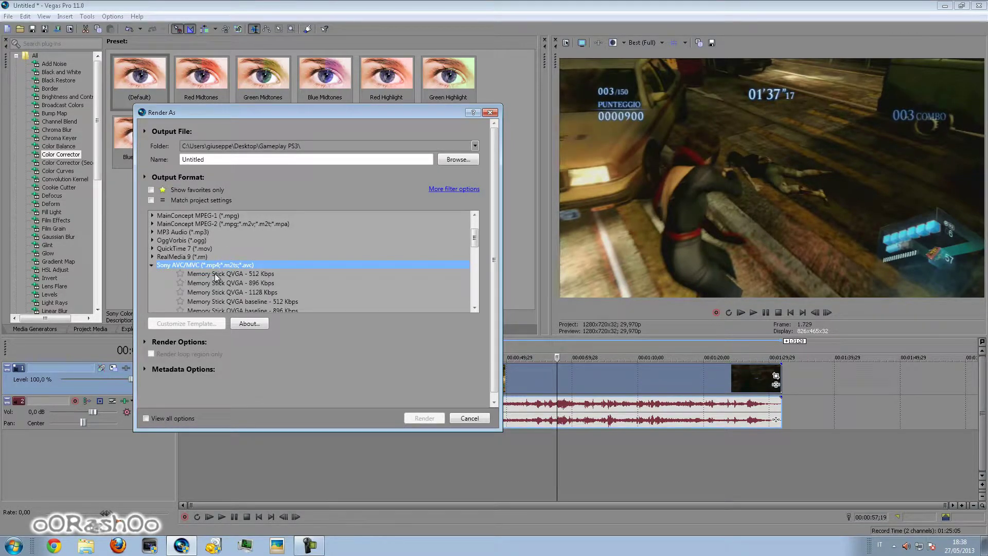
pyautogui.click(190, 274)
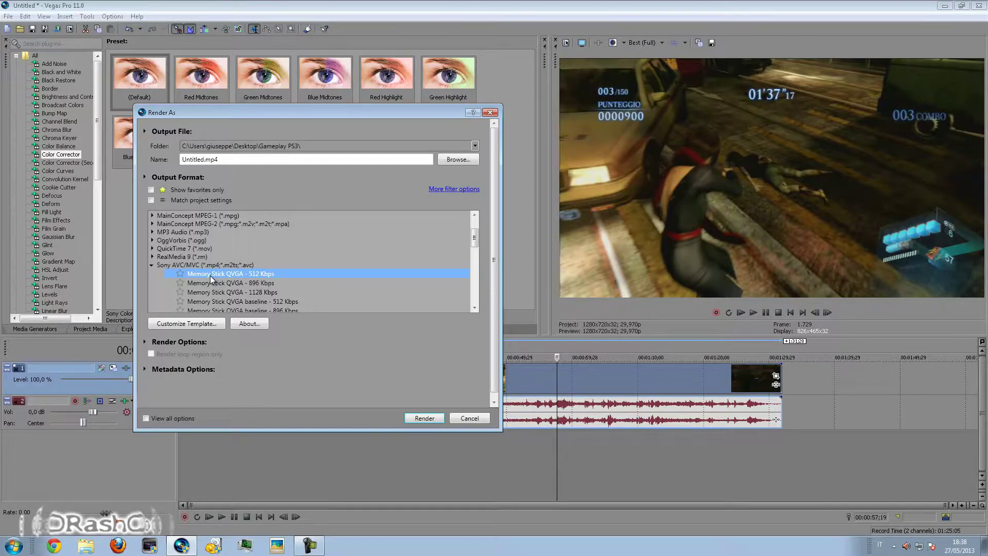
# Customize the selected render template by setting its video rendering quality to Best
pyautogui.click(201, 323)
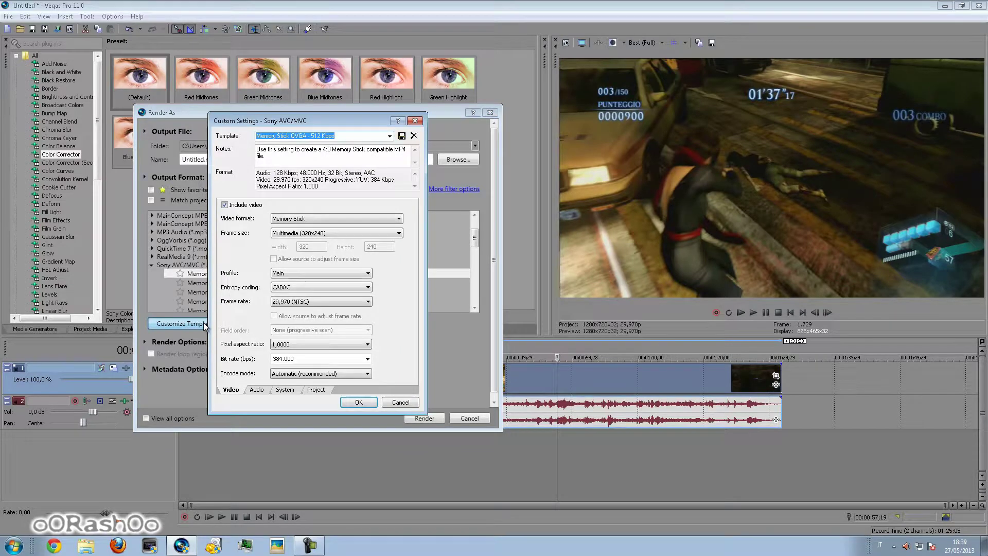
pyautogui.click(316, 390)
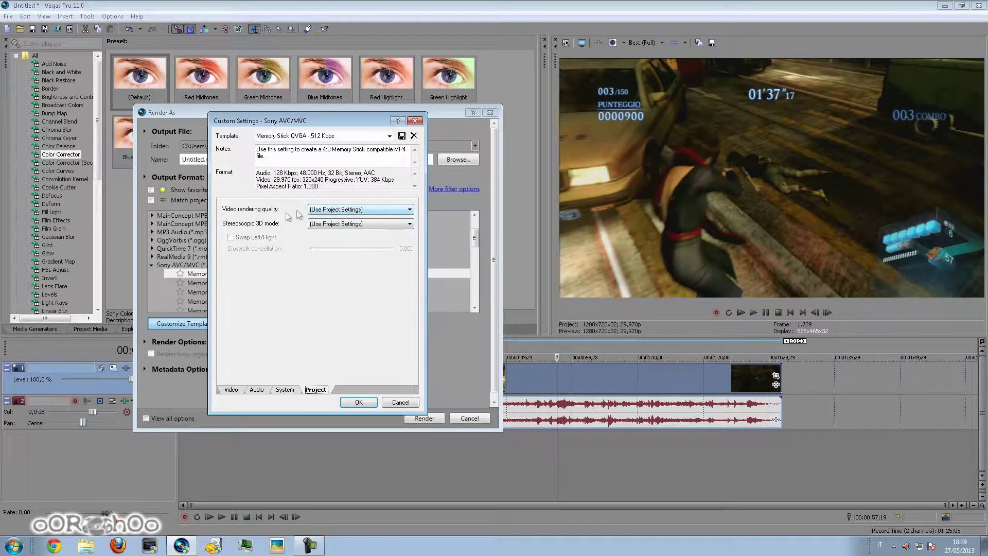
pyautogui.click(341, 209)
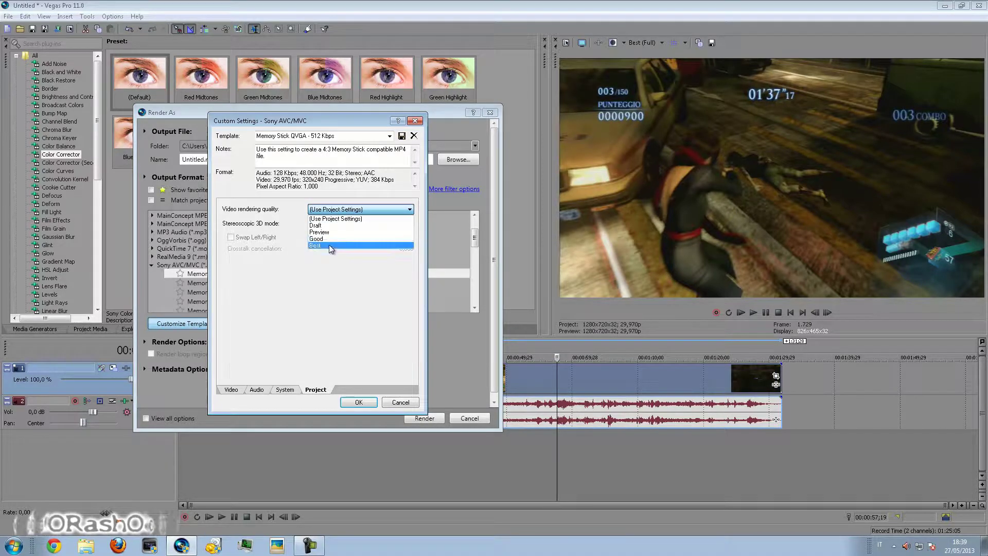
pyautogui.click(329, 245)
# Review the template's file format and its audio format, sample rate, bit rate and audio coding mode options
pyautogui.click(285, 390)
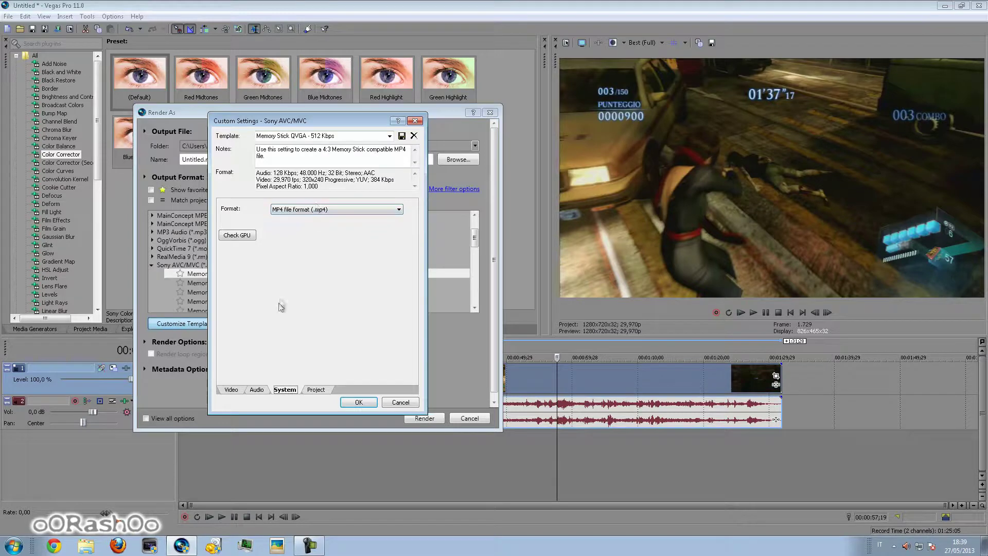
pyautogui.click(257, 390)
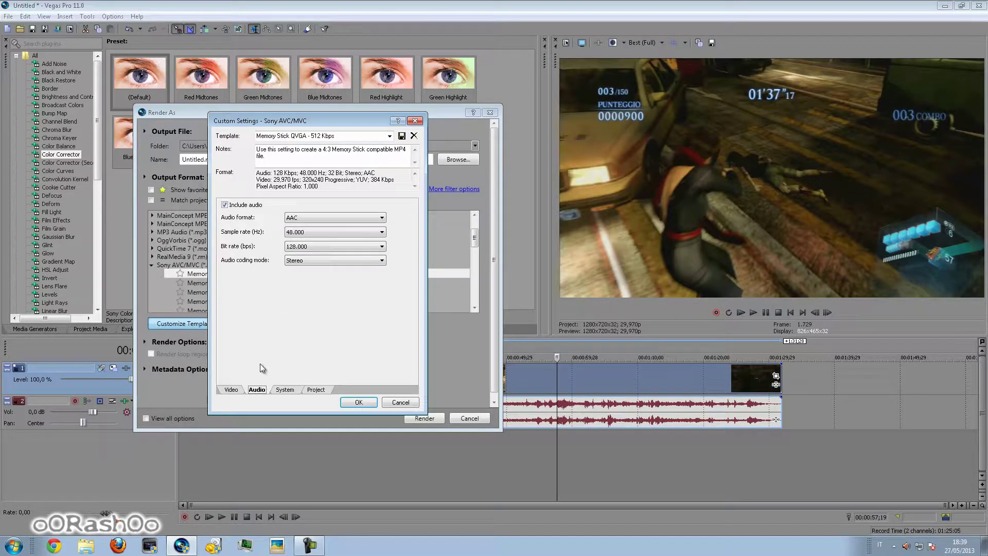
pyautogui.click(314, 219)
pyautogui.click(306, 233)
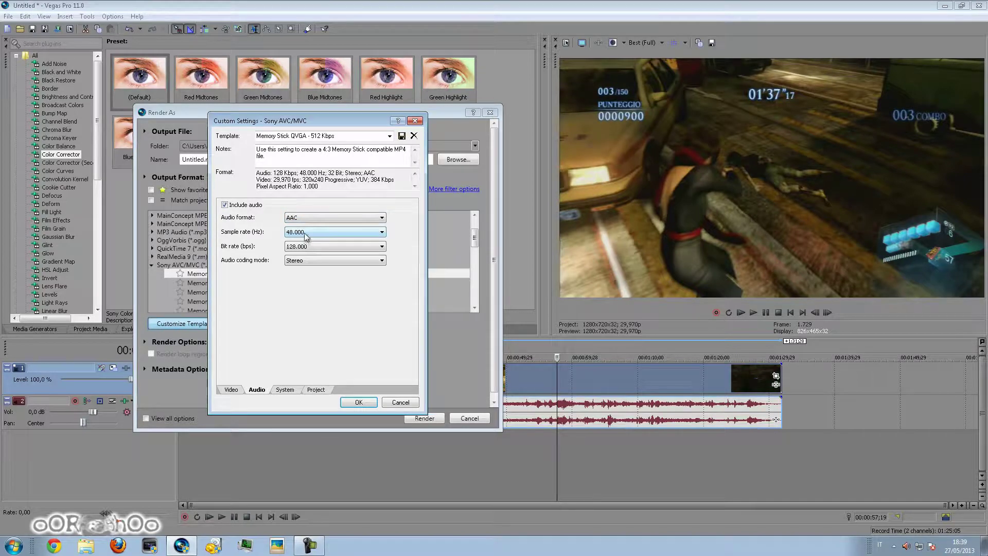
pyautogui.click(310, 231)
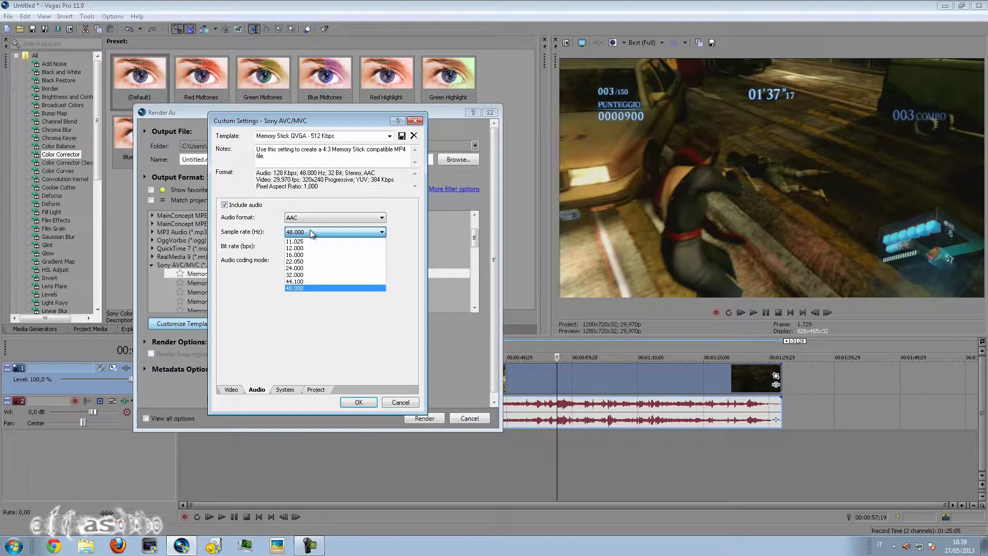
pyautogui.click(314, 227)
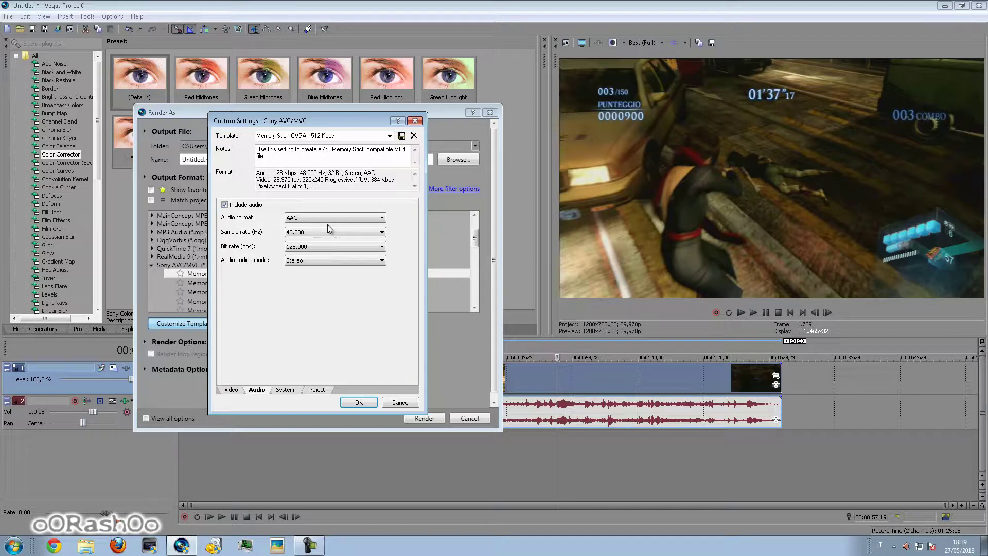
pyautogui.click(347, 245)
pyautogui.click(347, 245)
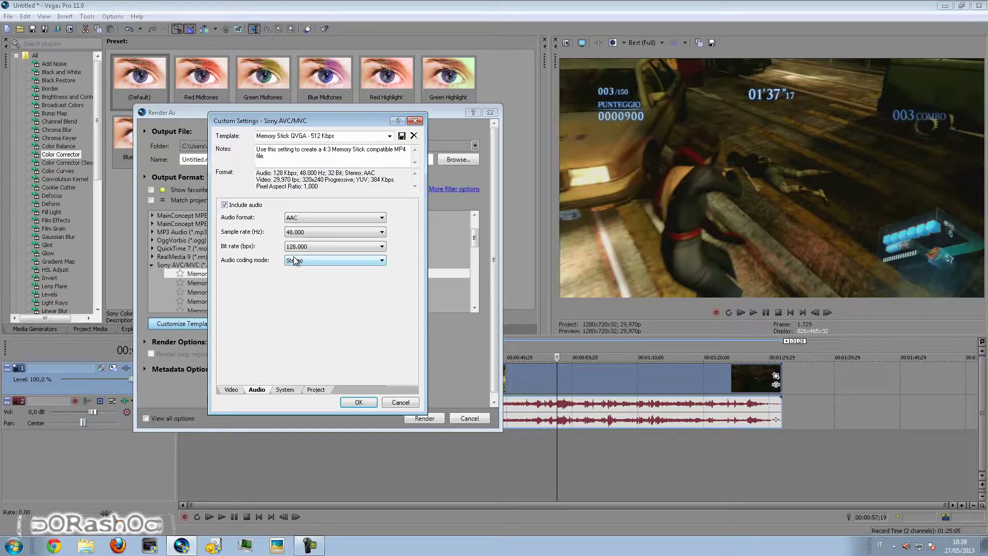
pyautogui.click(310, 261)
pyautogui.click(310, 260)
pyautogui.click(310, 261)
pyautogui.click(310, 261)
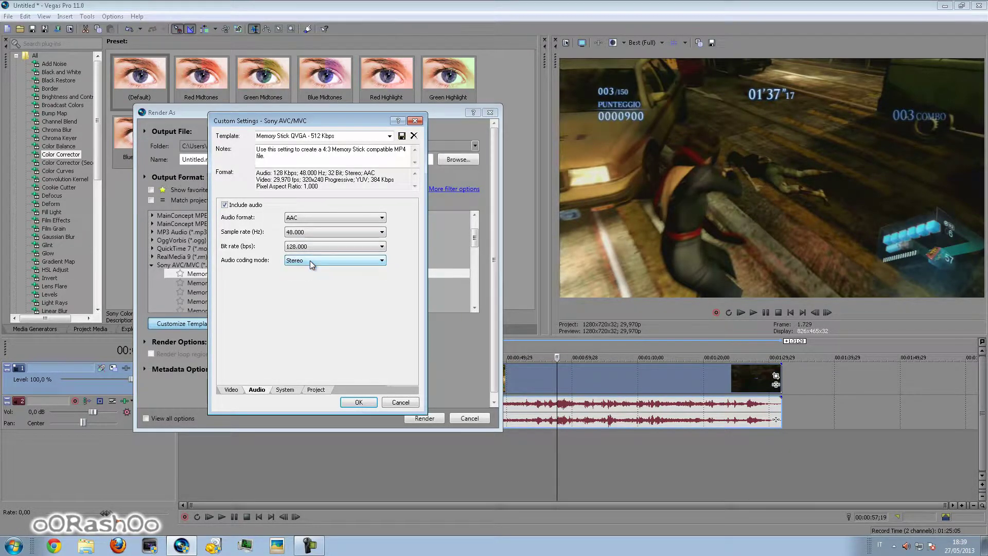
# Set the template's video format to AVC and its frame size to High definition (1280x720)
pyautogui.click(232, 391)
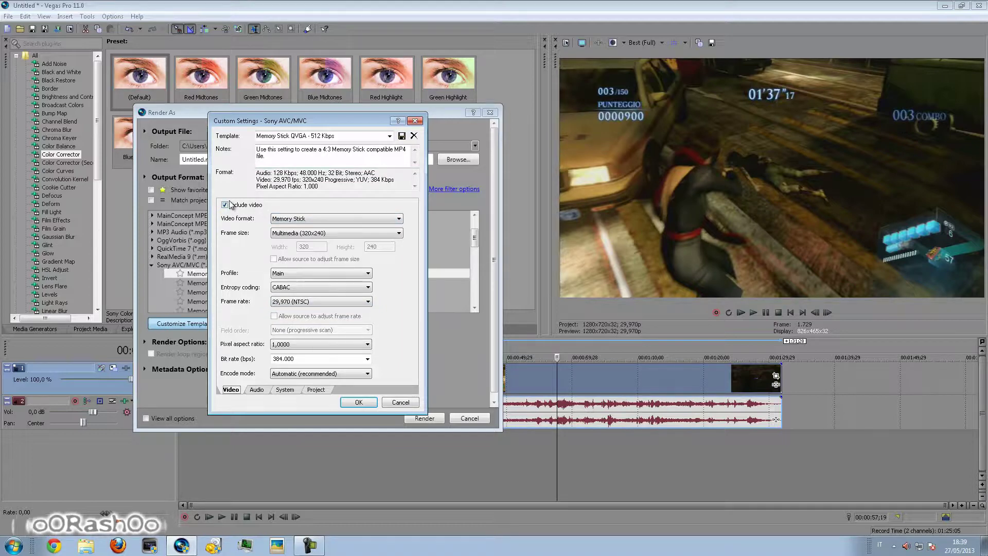
pyautogui.click(258, 390)
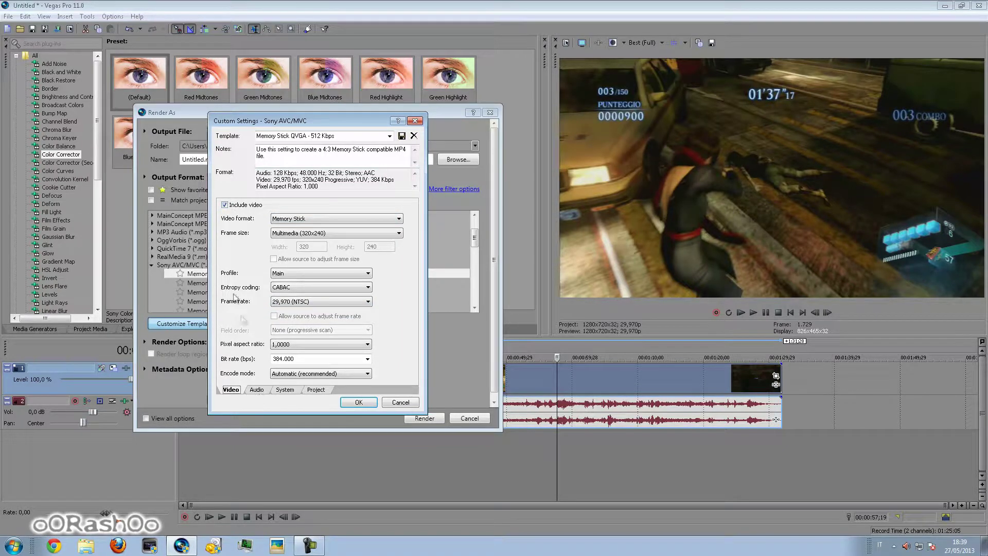
pyautogui.click(231, 389)
pyautogui.click(335, 221)
pyautogui.click(327, 229)
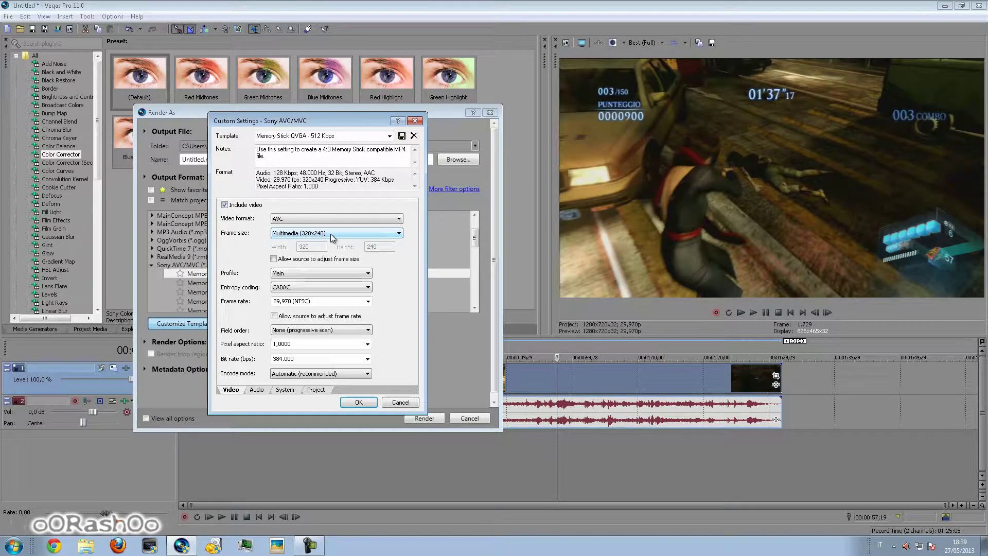
pyautogui.click(330, 234)
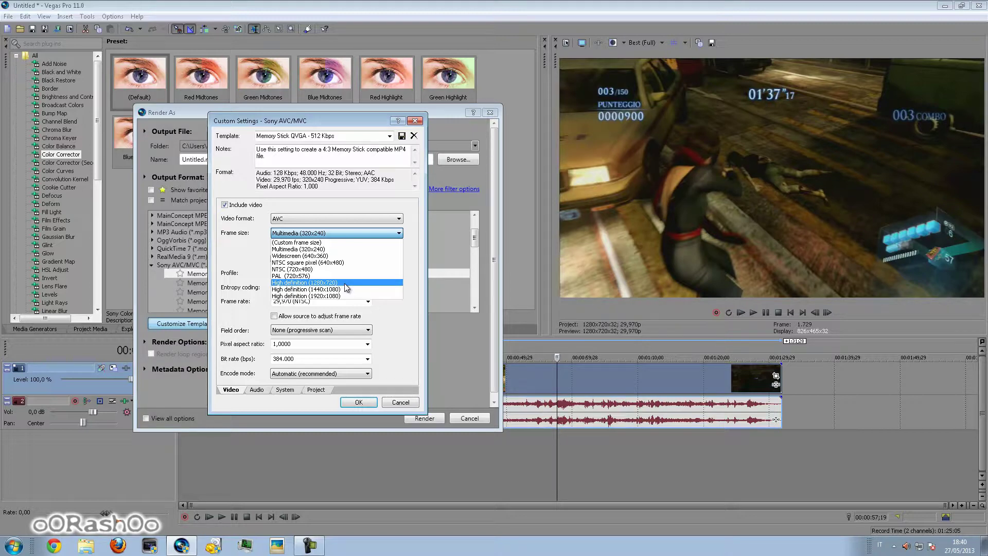
pyautogui.click(345, 284)
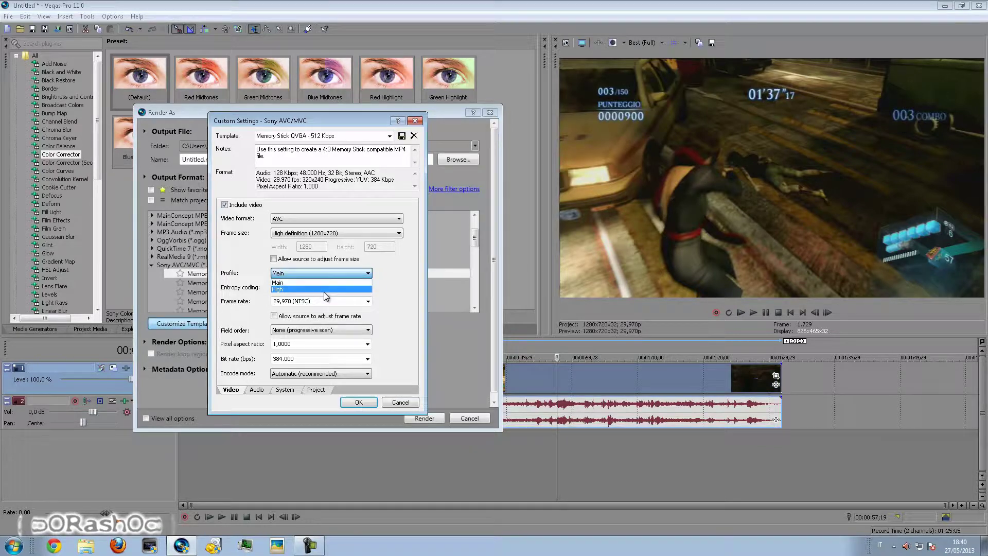
# Set the template's profile to High with CABAC entropy coding
pyautogui.click(328, 274)
pyautogui.click(335, 294)
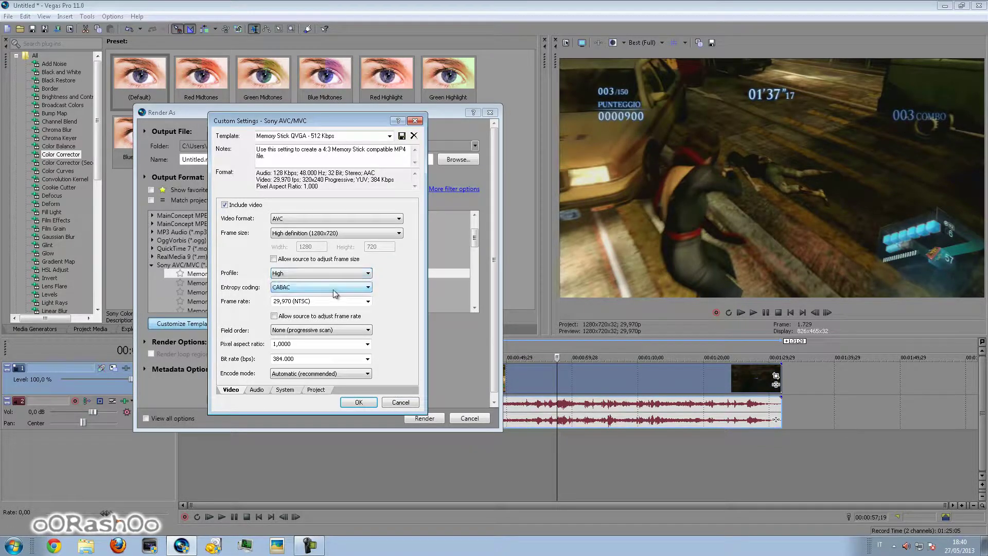
pyautogui.click(335, 288)
pyautogui.click(336, 298)
# Review the template's available frame rate and field order options without changing them
pyautogui.click(369, 302)
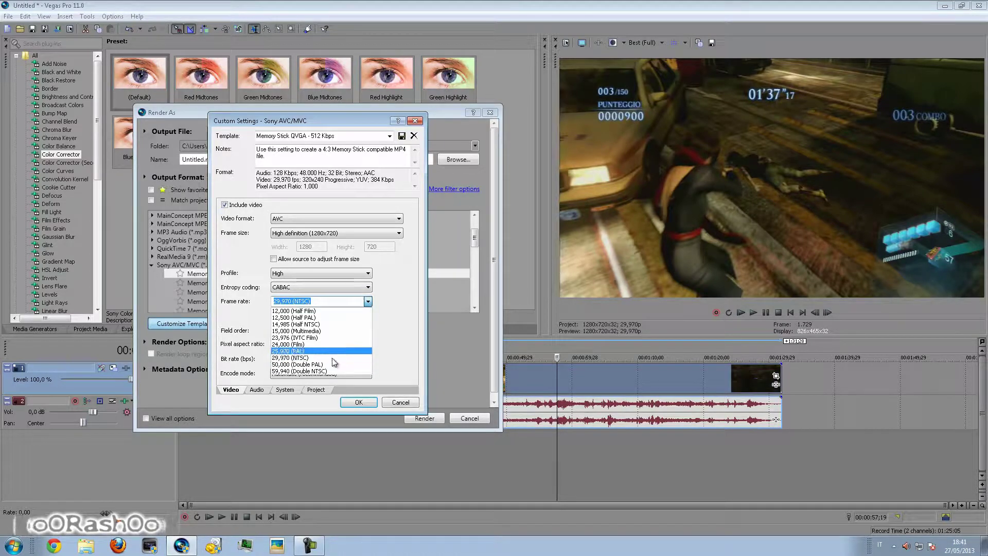
pyautogui.click(383, 301)
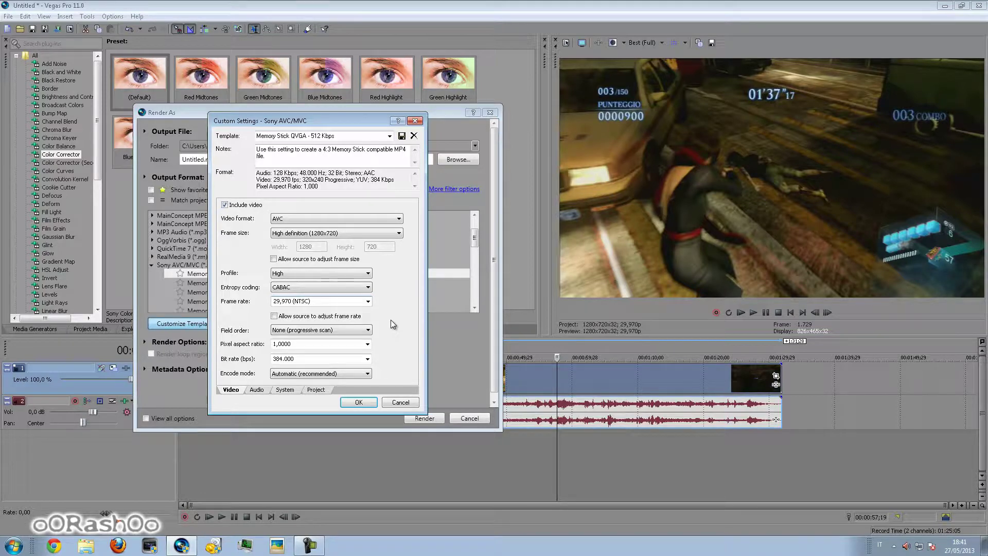
pyautogui.click(367, 330)
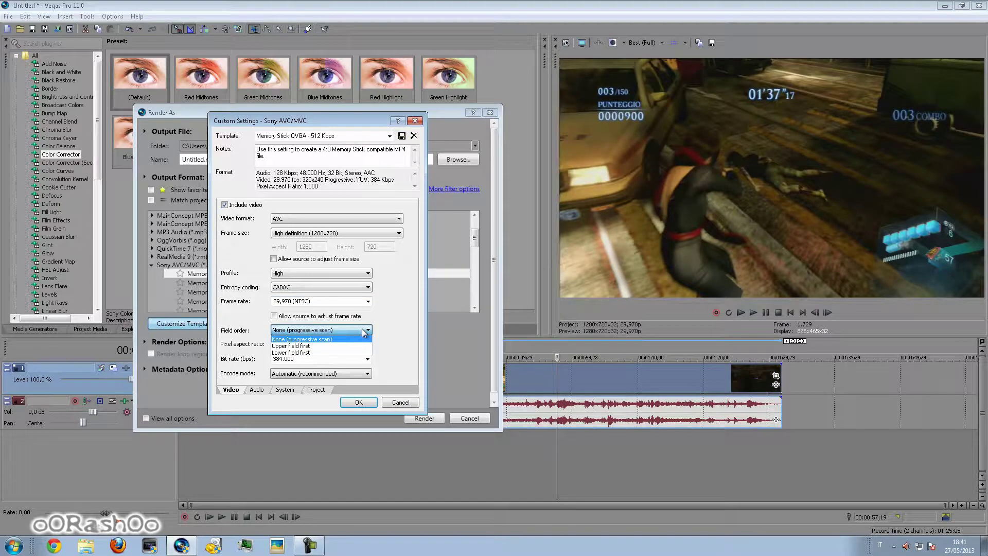
pyautogui.click(401, 332)
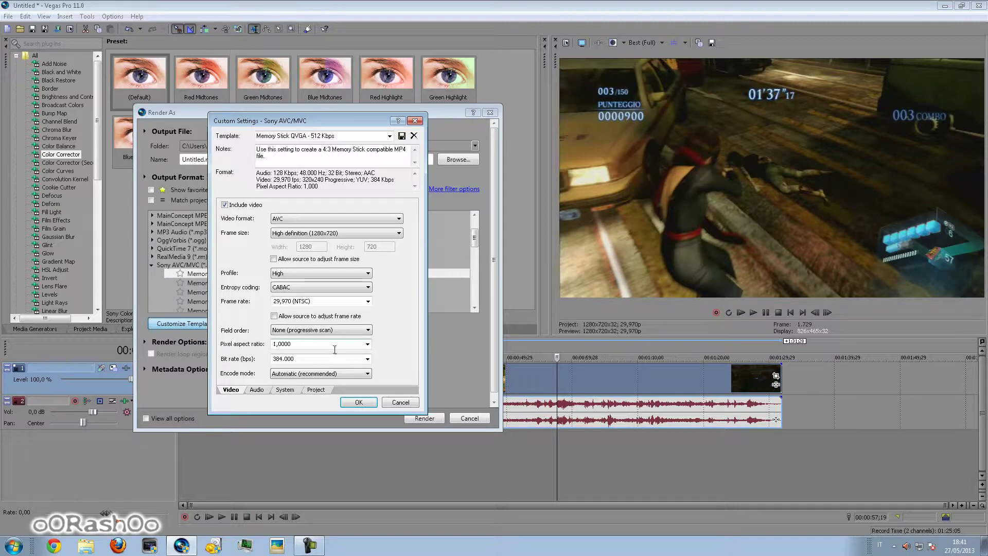
# Allow the source to adjust the frame rate and set the template's video bit rate to 8.000.000 bps
pyautogui.doubleClick(311, 360)
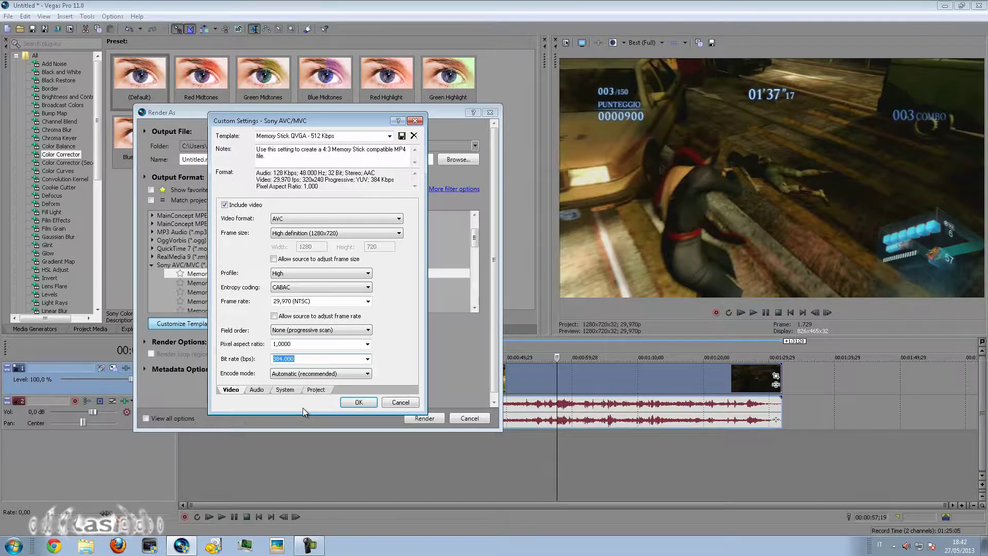
pyautogui.click(274, 316)
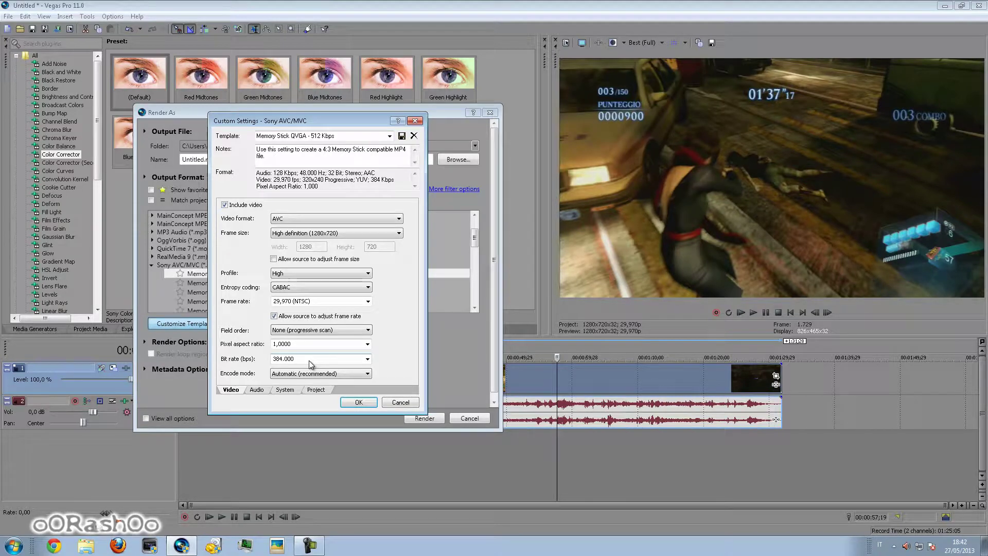
pyautogui.doubleClick(290, 359)
pyautogui.write('8')
pyautogui.write('000')
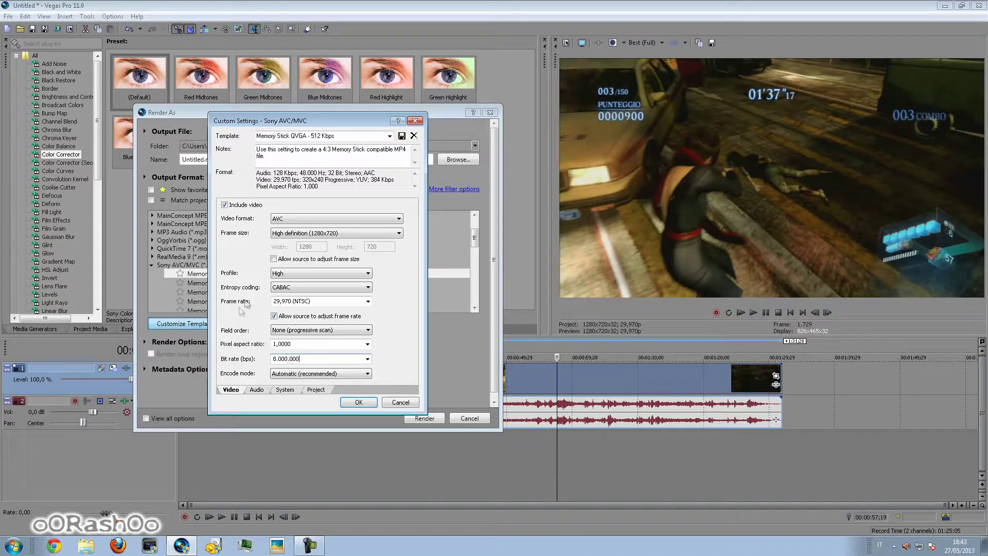
pyautogui.click(326, 236)
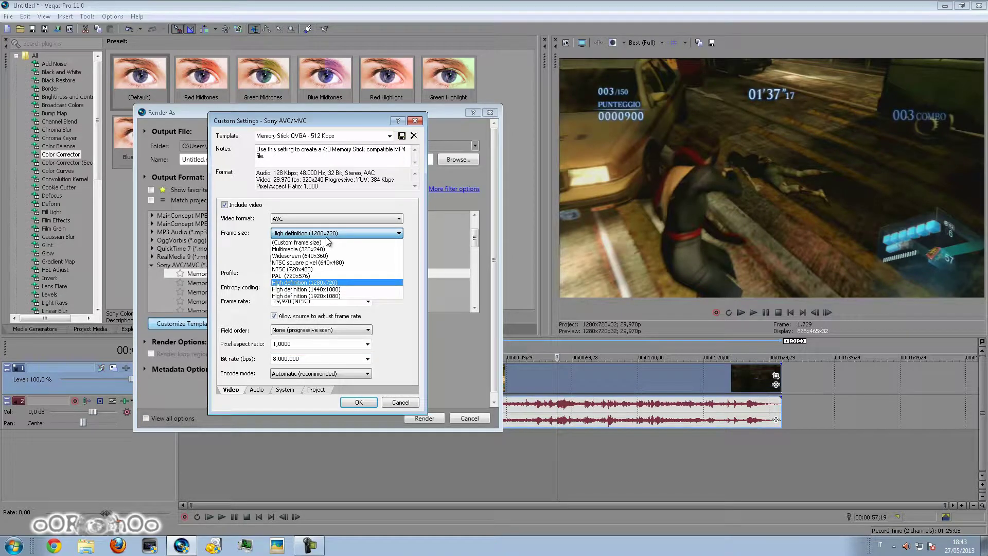
pyautogui.click(326, 235)
pyautogui.click(309, 373)
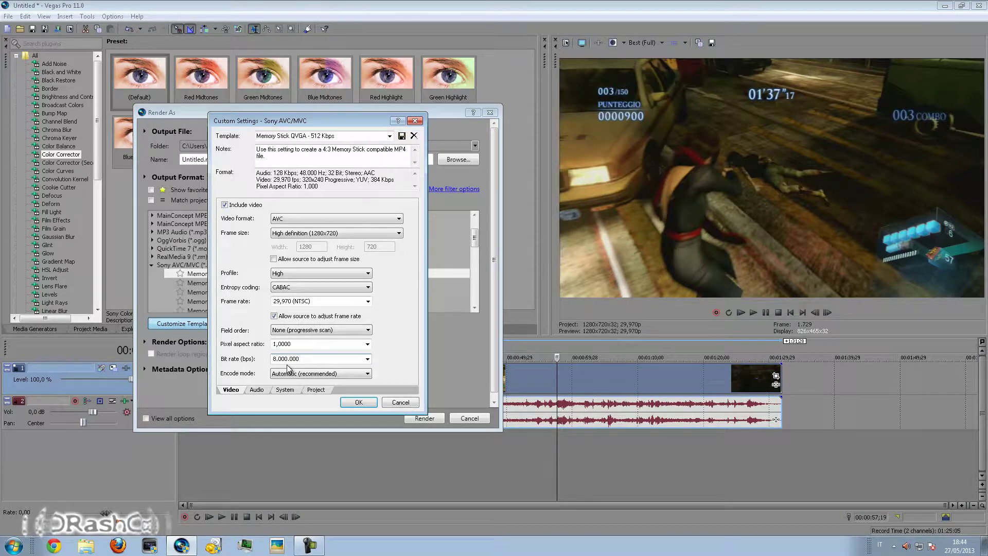
pyautogui.press('BackSpace')
pyautogui.write('9')
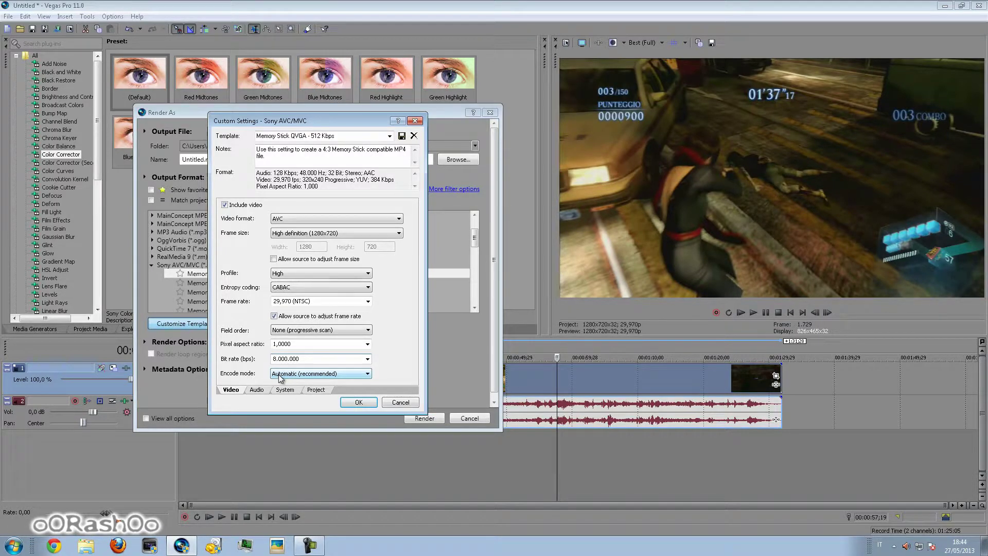
# Set the encode mode to Render using GPU if available and check the system's GPU support
pyautogui.click(280, 377)
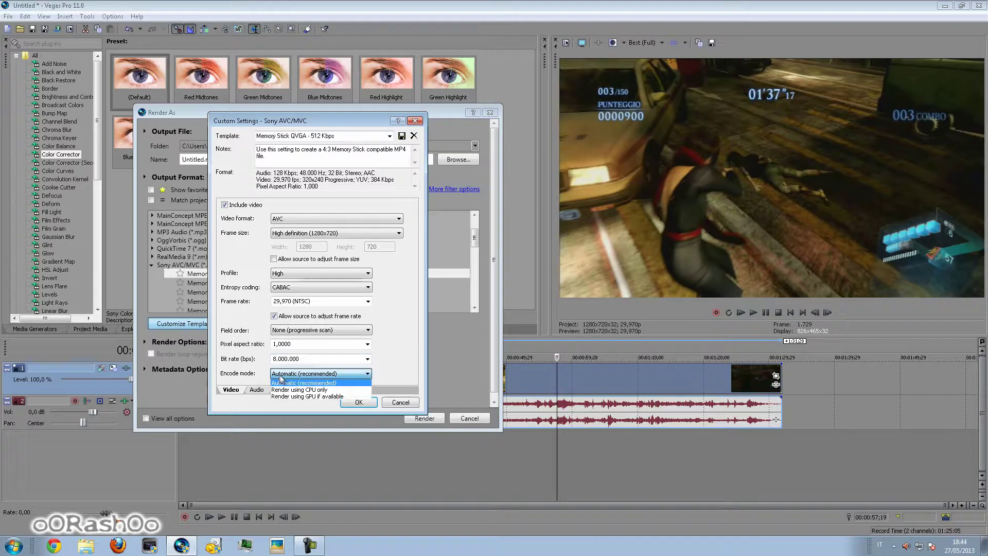
pyautogui.click(313, 396)
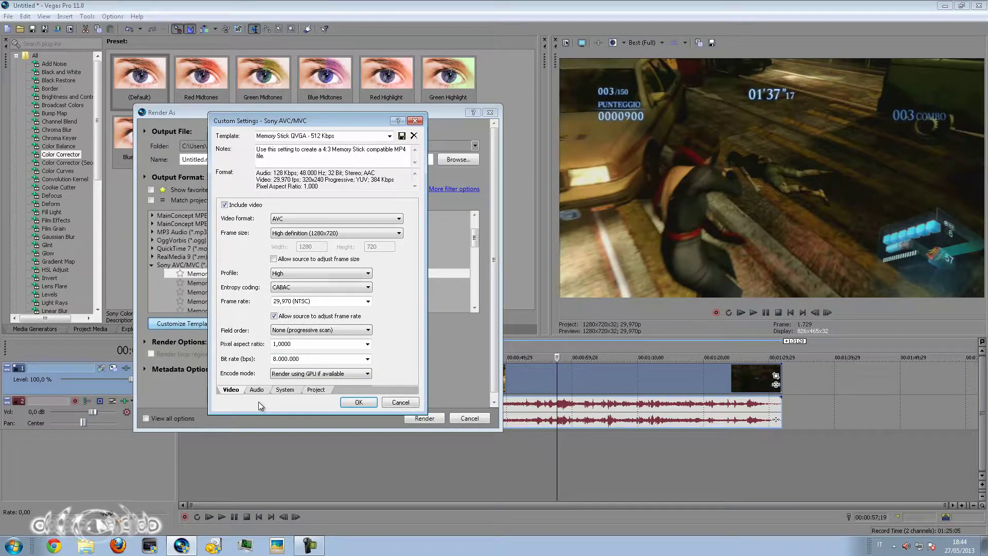
pyautogui.click(286, 391)
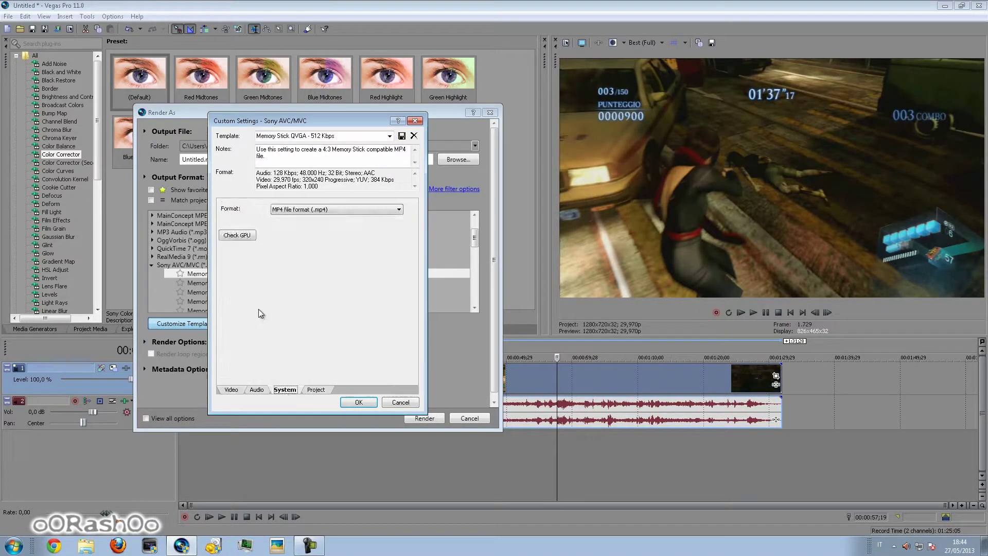
pyautogui.click(250, 237)
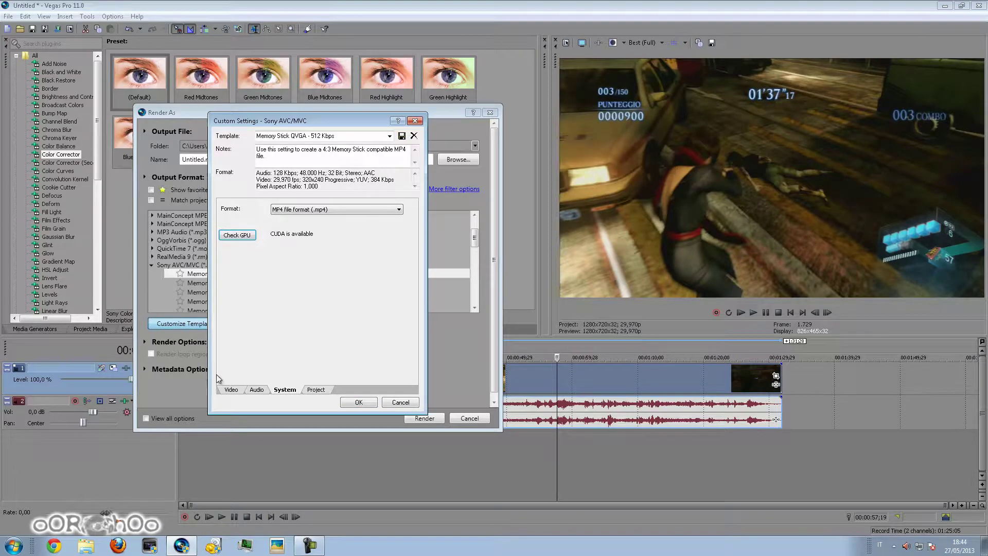
pyautogui.click(231, 389)
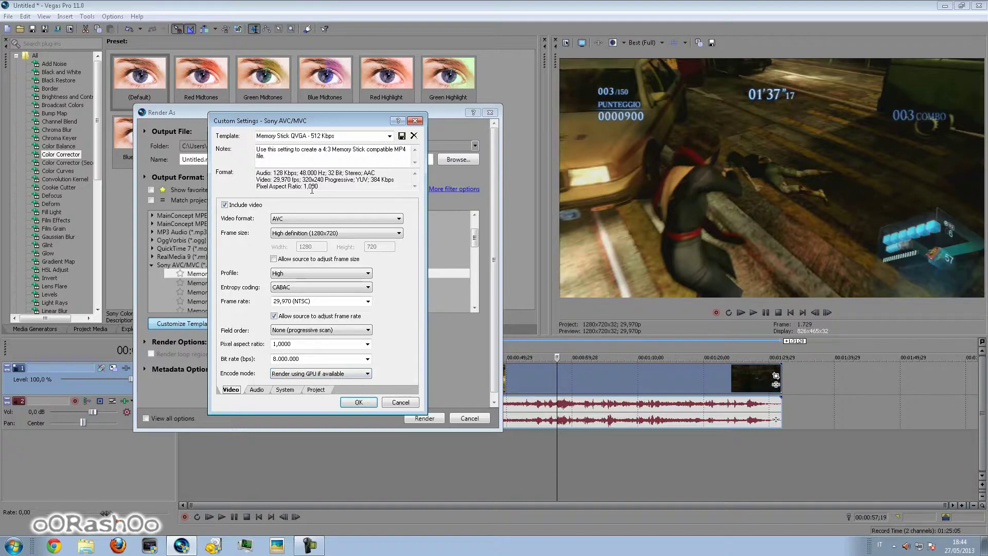
# Name the customized template WC, save it, and close its settings
pyautogui.click(338, 136)
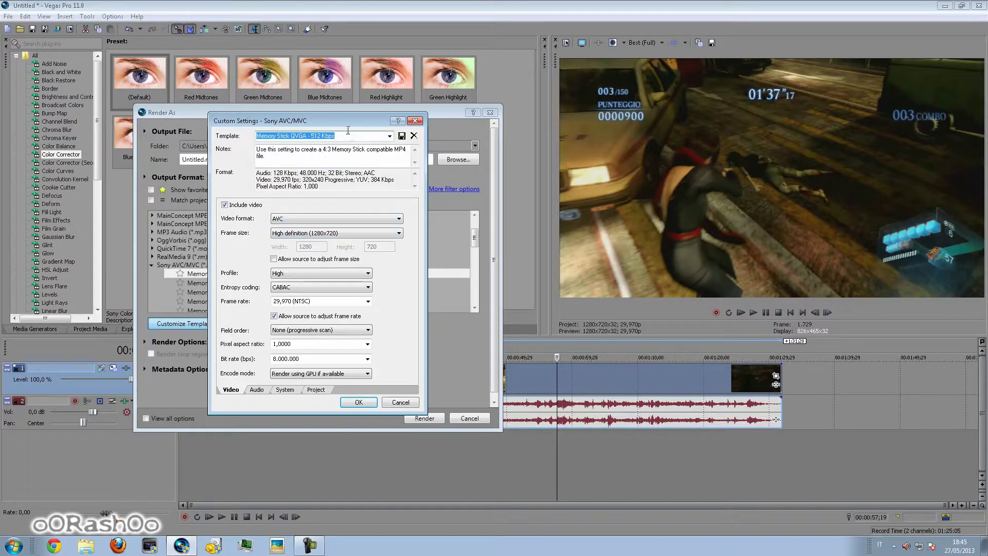
pyautogui.write('WC')
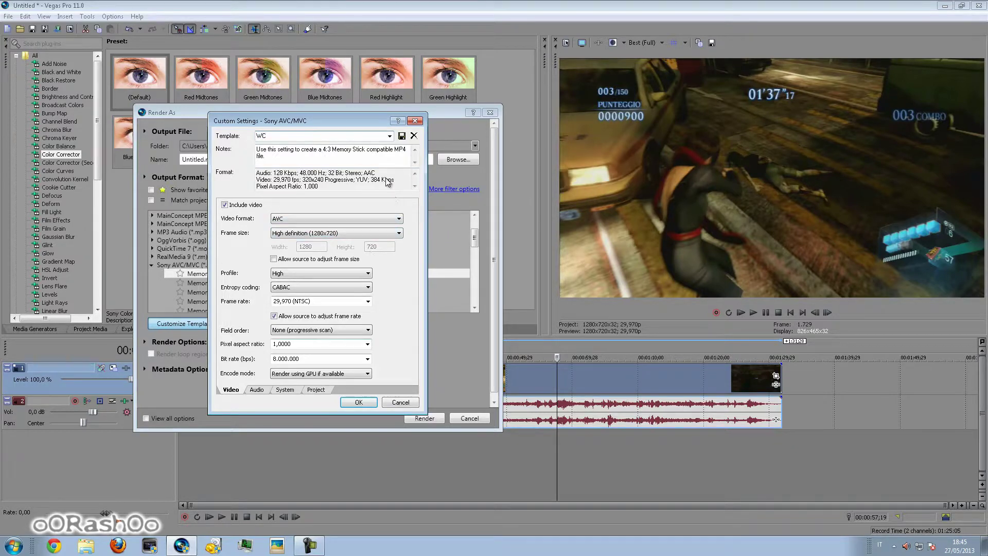
pyautogui.click(402, 135)
pyautogui.click(341, 259)
pyautogui.click(358, 403)
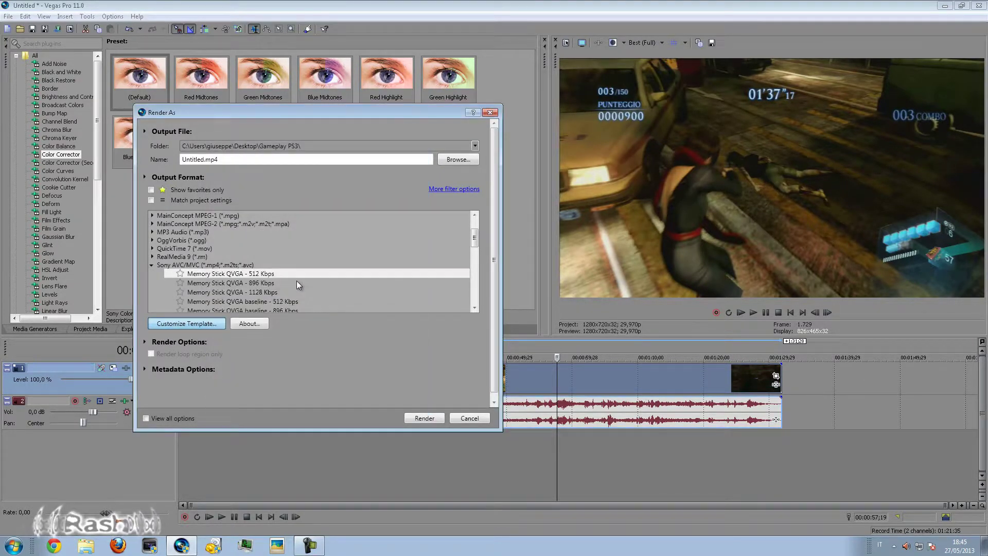
# Examine the video settings of the saved AverMediaGameCapture HD template, then close them without changes
pyautogui.moveTo(475, 239); pyautogui.dragTo(471, 283)
pyautogui.scroll(-3, 227, 251)
pyautogui.click(235, 271)
pyautogui.click(196, 323)
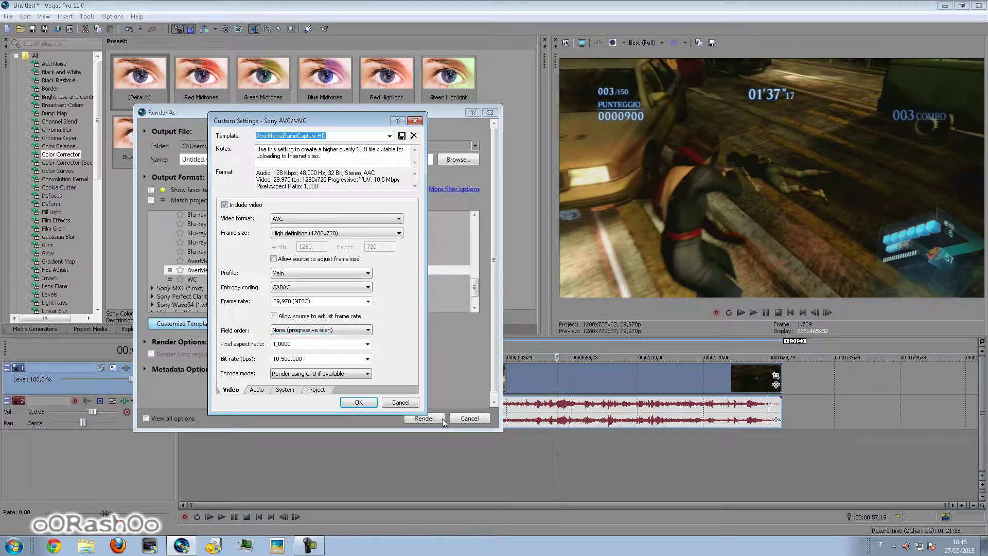
pyautogui.click(401, 401)
# Reopen the WC template's settings and turn off allowing the source to adjust the frame rate
pyautogui.click(201, 268)
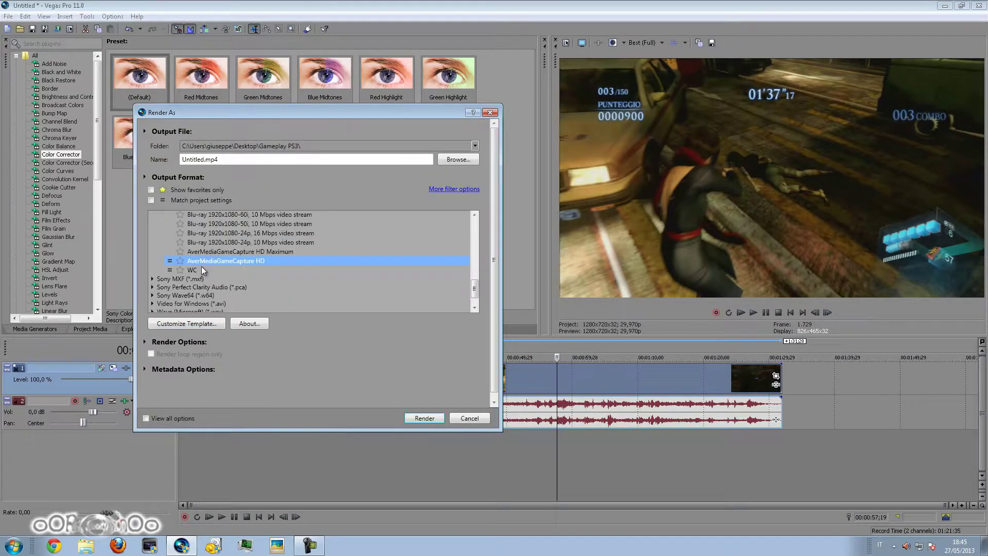
pyautogui.click(212, 323)
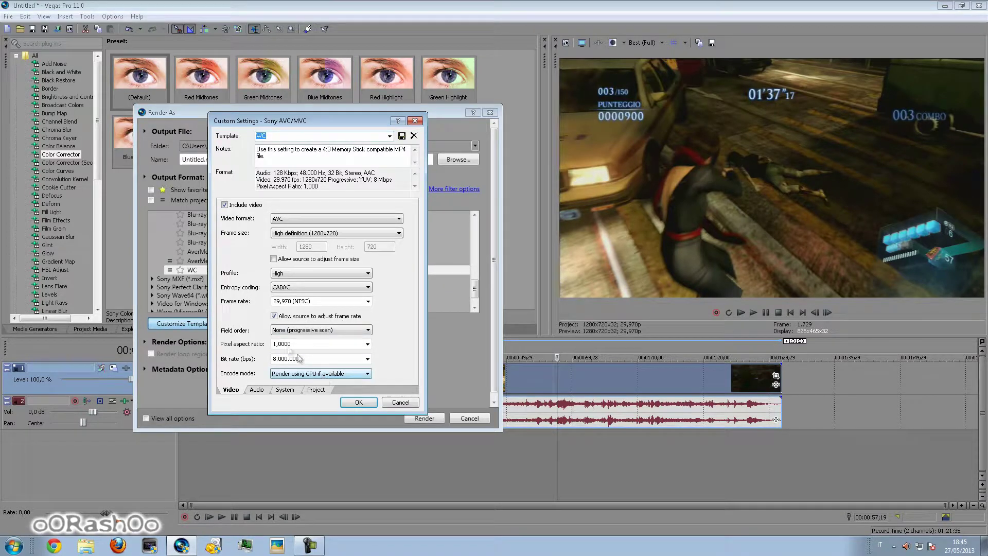
pyautogui.click(274, 317)
# Review the WC template's project, system and audio settings, accept the changes, and leave the render setup without rendering
pyautogui.click(316, 391)
pyautogui.click(290, 391)
pyautogui.click(240, 391)
pyautogui.click(257, 391)
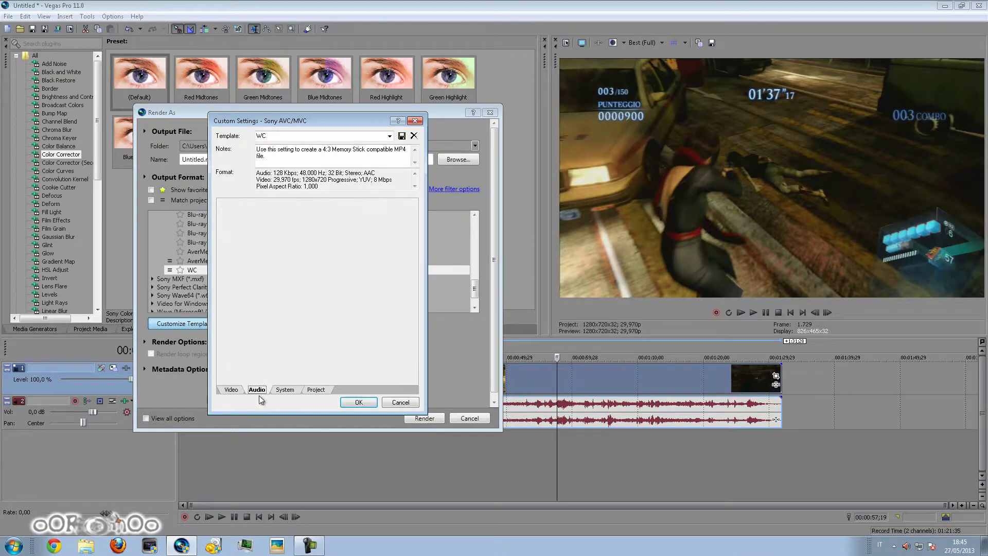
pyautogui.click(371, 405)
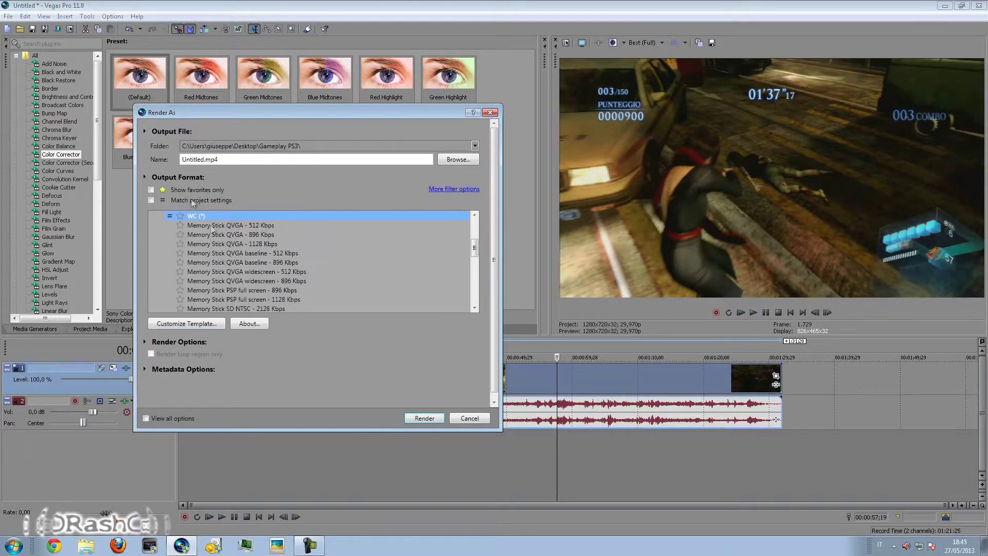
pyautogui.scroll(2, 274, 254)
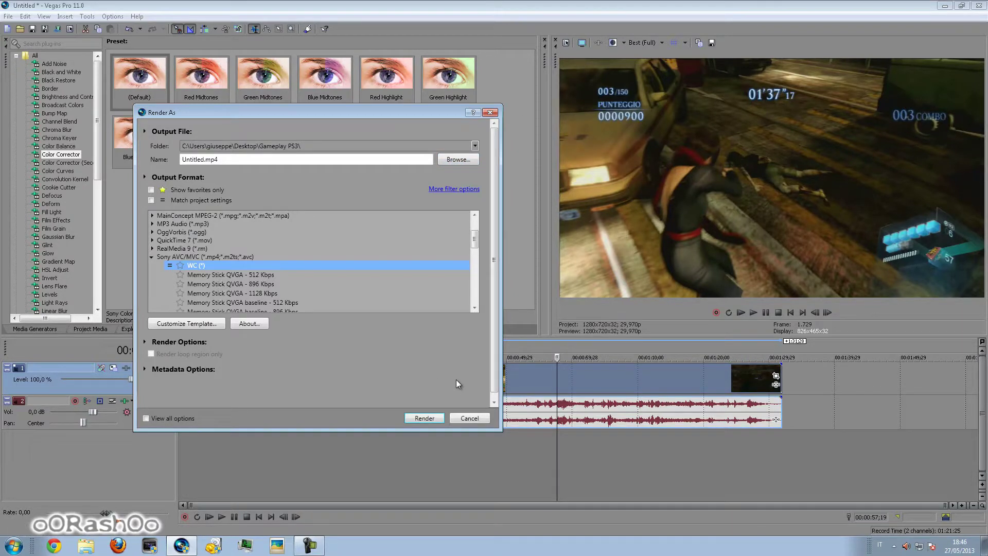
pyautogui.click(471, 419)
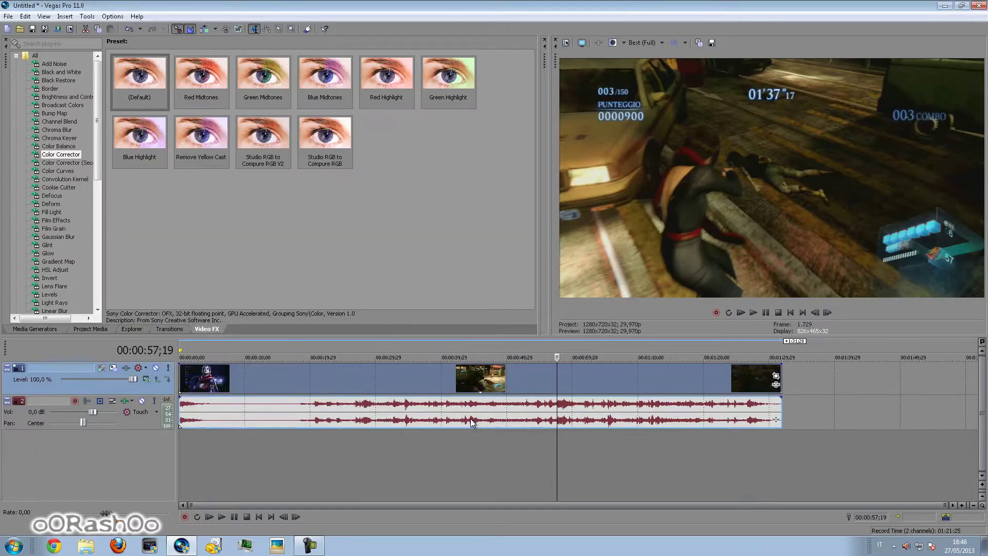